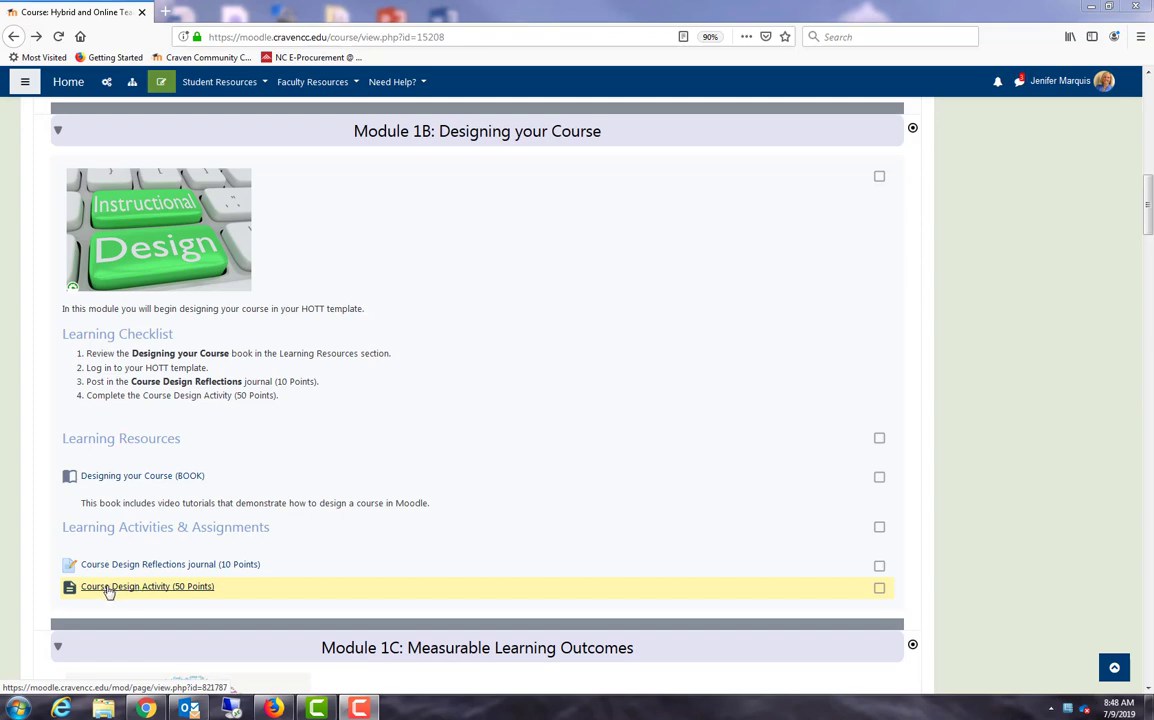
Open the Course Design Activity and go to the HOTT sandbox course.
{"action": "left_click", "coordinate": [97, 590]}
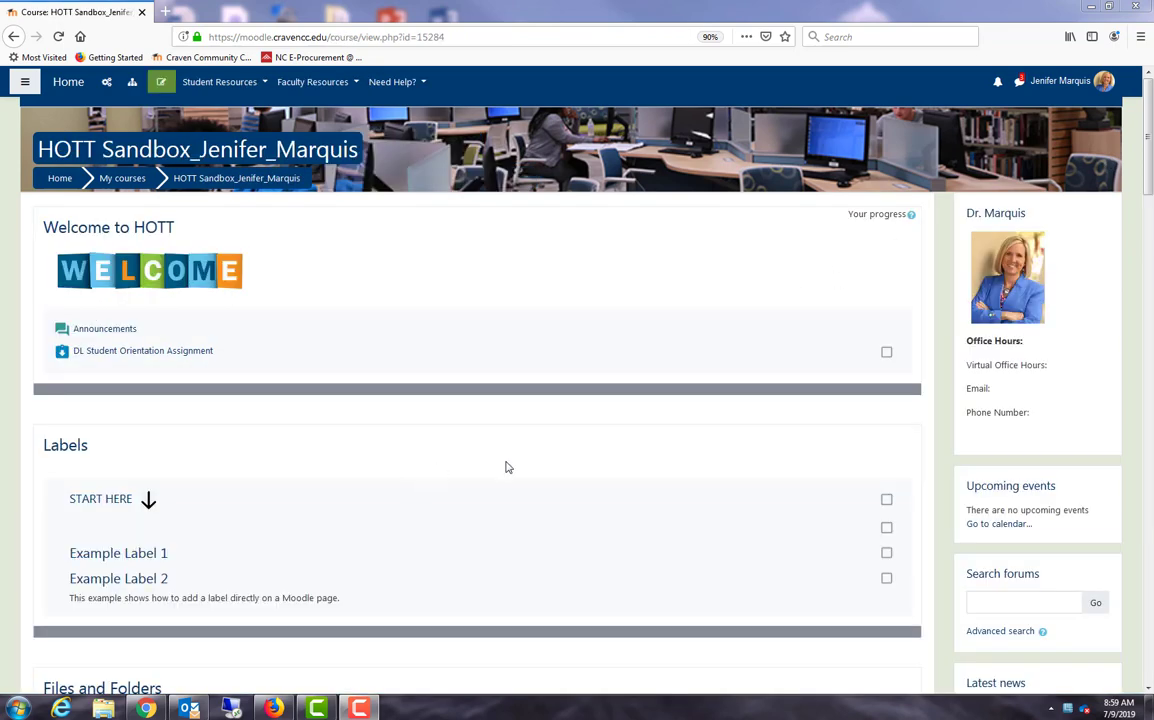
Turn editing on and add a new Page resource to the Welcome to HOTT section.
{"action": "left_click", "coordinate": [162, 84]}
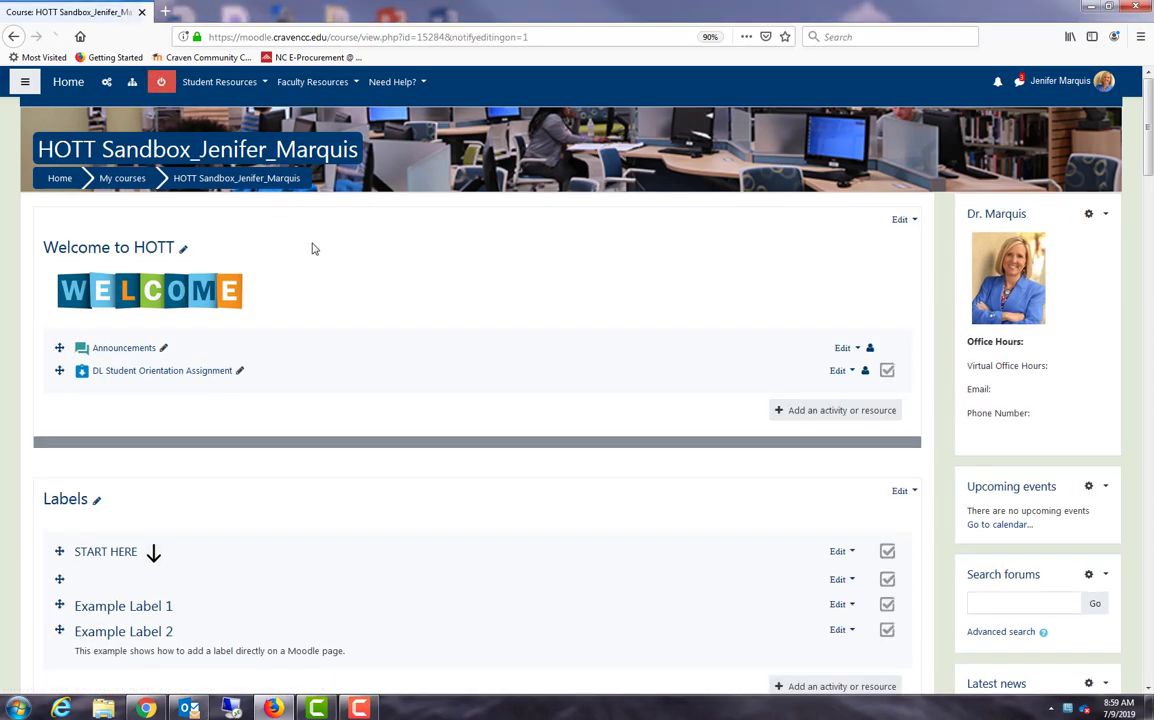
{"action": "left_click", "coordinate": [816, 411]}
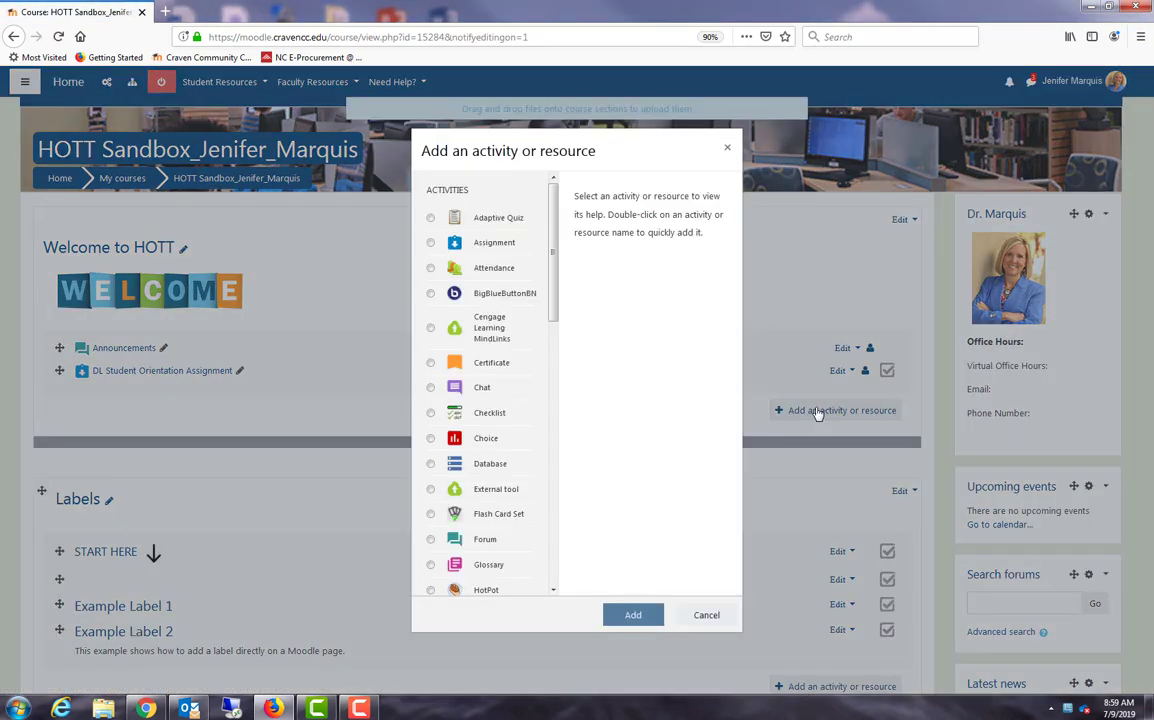
{"action": "left_click_drag", "start_coordinate": [555, 304], "coordinate": [549, 560]}
{"action": "left_click", "coordinate": [430, 540]}
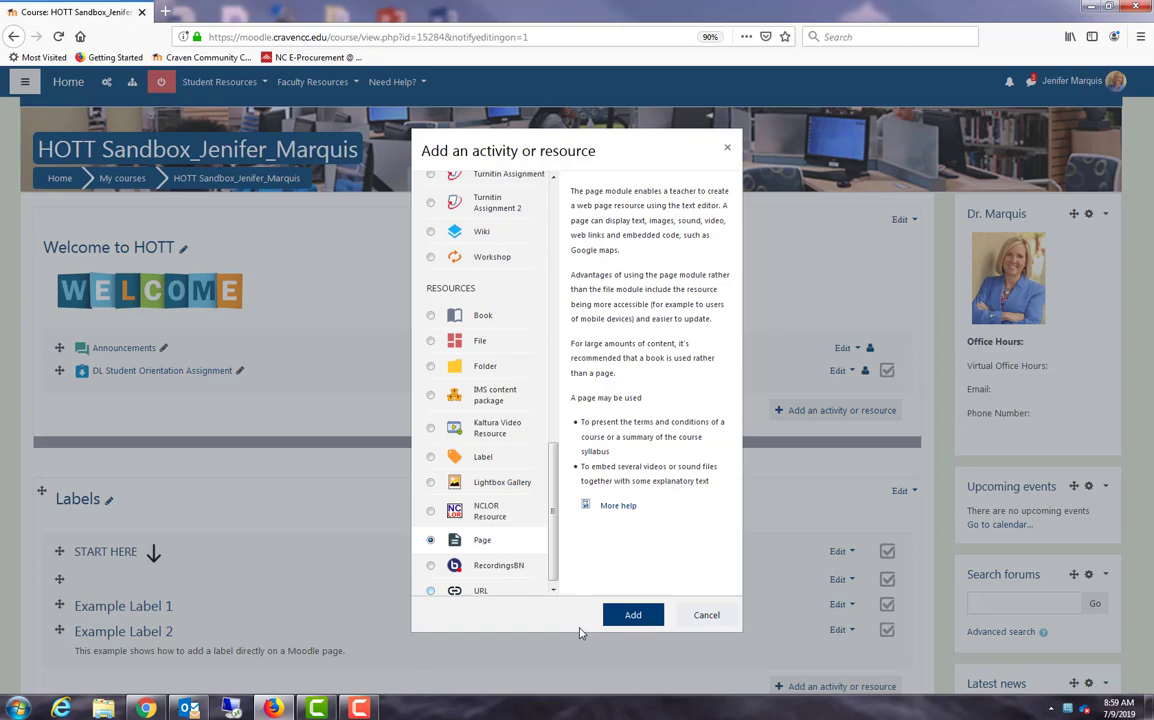
{"action": "left_click", "coordinate": [624, 619]}
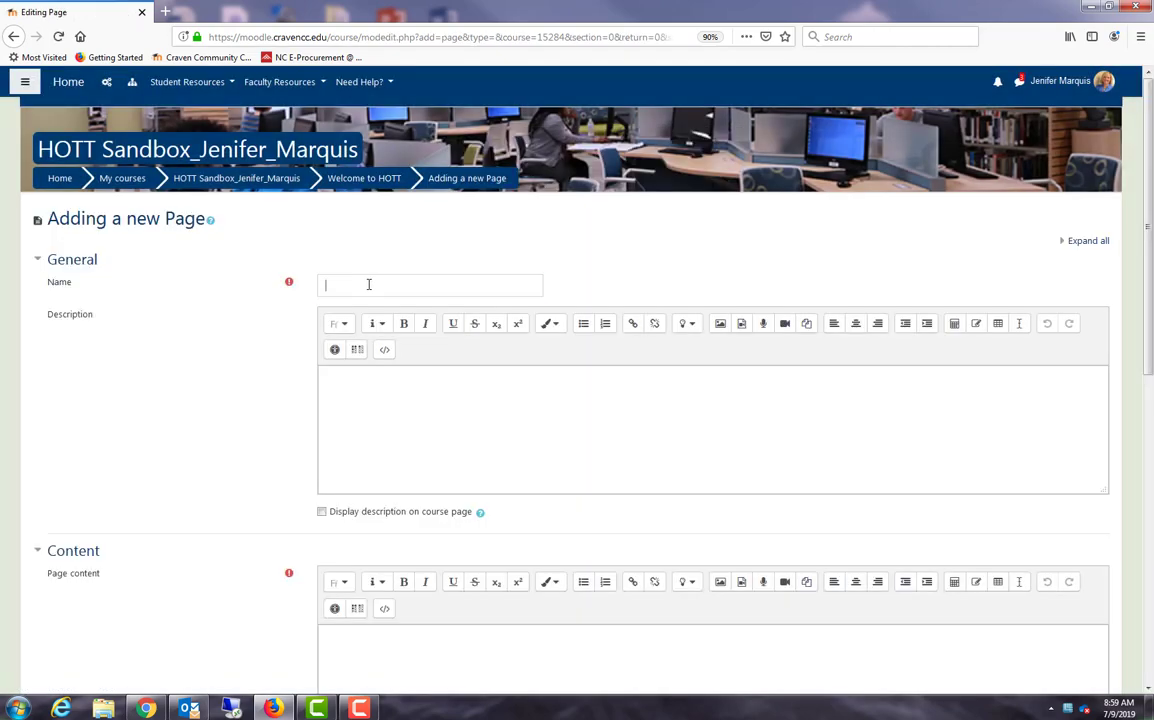
Name the new page 'Example Page' and scroll down to the Page content editor.
{"action": "left_click", "coordinate": [386, 281]}
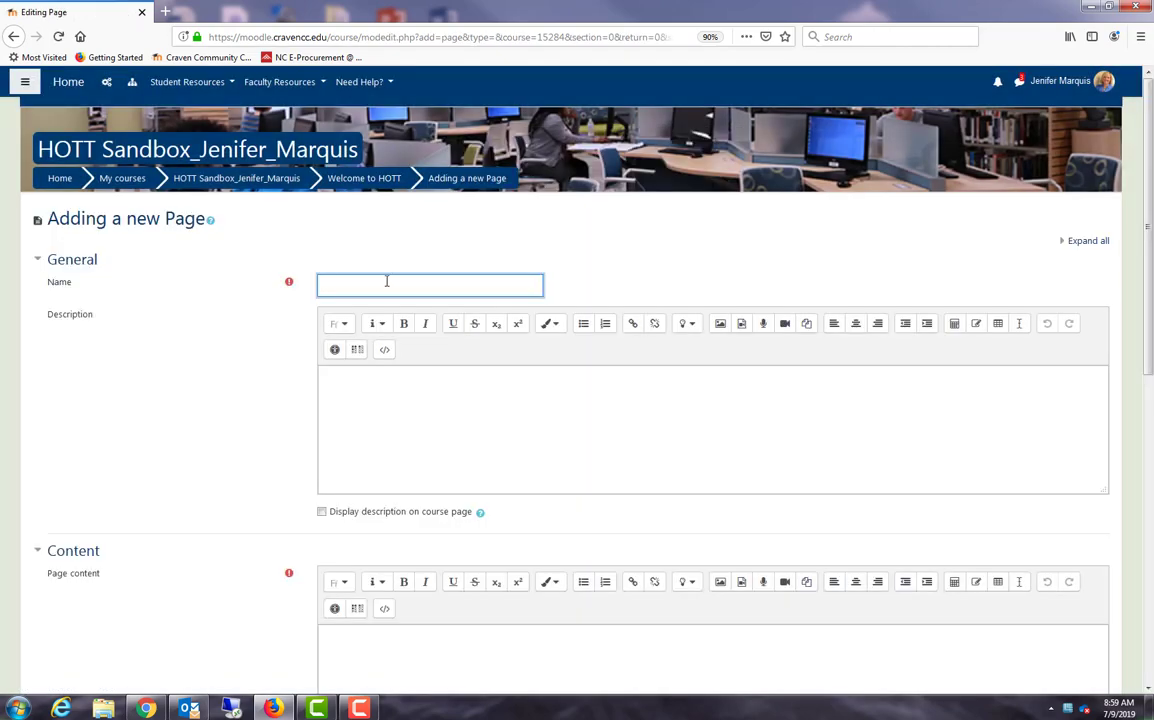
{"action": "type", "text": "Example Page"}
{"action": "scroll", "coordinate": [669, 430], "scroll_direction": "down", "scroll_amount": 5}
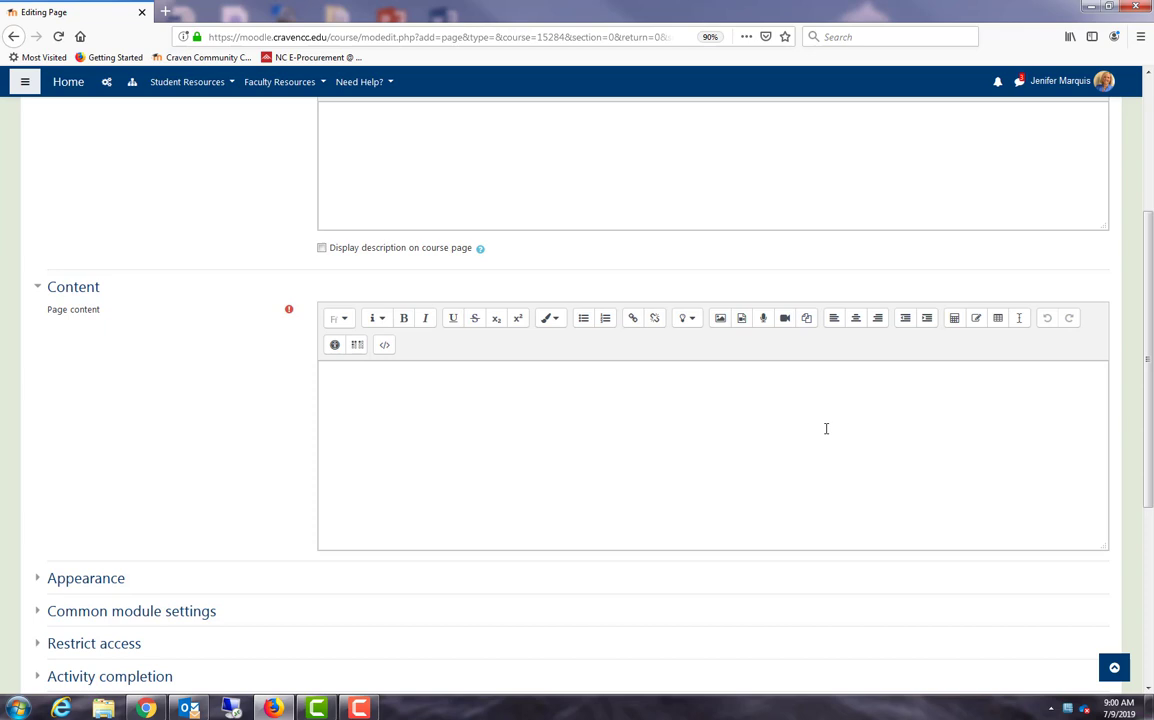
Type 'Example' in the page content and format it as a large blue heading.
{"action": "left_click", "coordinate": [399, 389]}
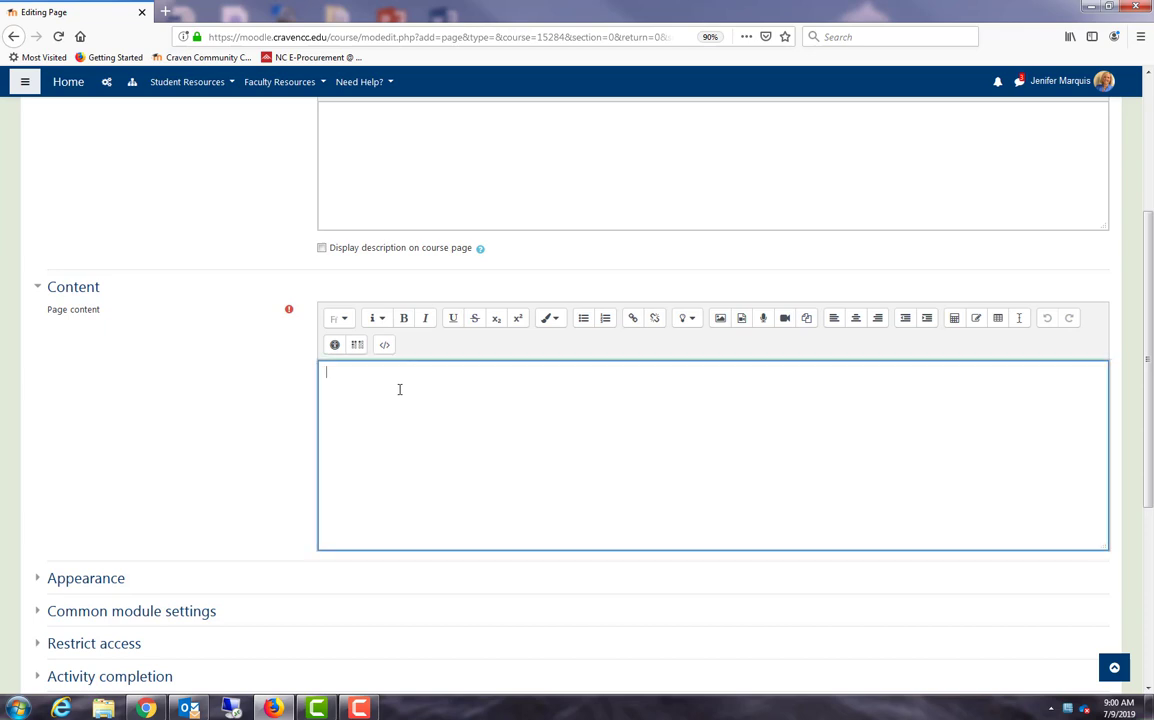
{"action": "type", "text": "Example"}
{"action": "left_click_drag", "start_coordinate": [373, 380], "coordinate": [332, 345]}
{"action": "left_click", "coordinate": [345, 326]}
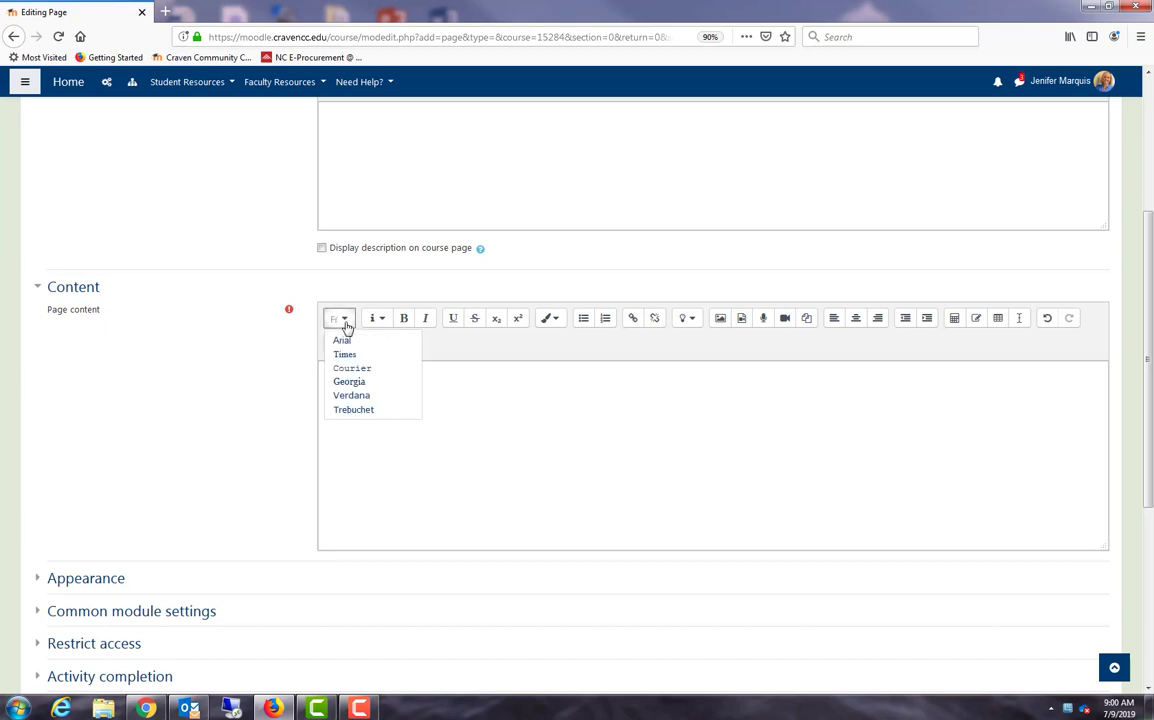
{"action": "left_click", "coordinate": [377, 319]}
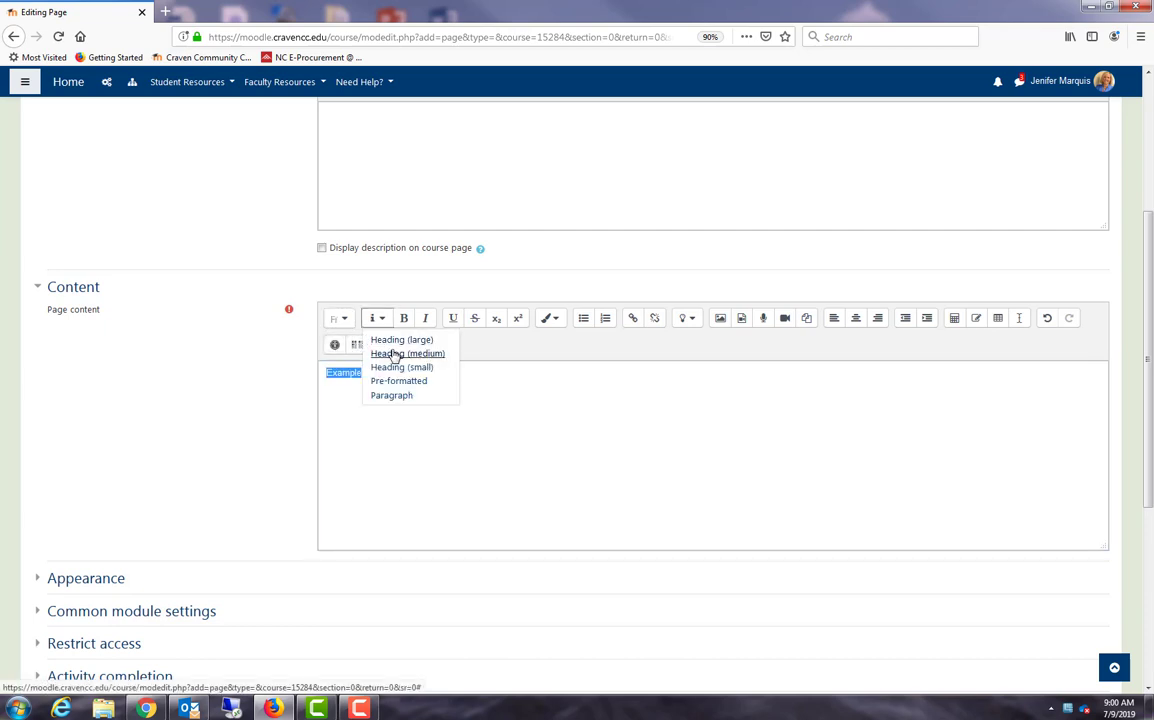
{"action": "left_click", "coordinate": [396, 340]}
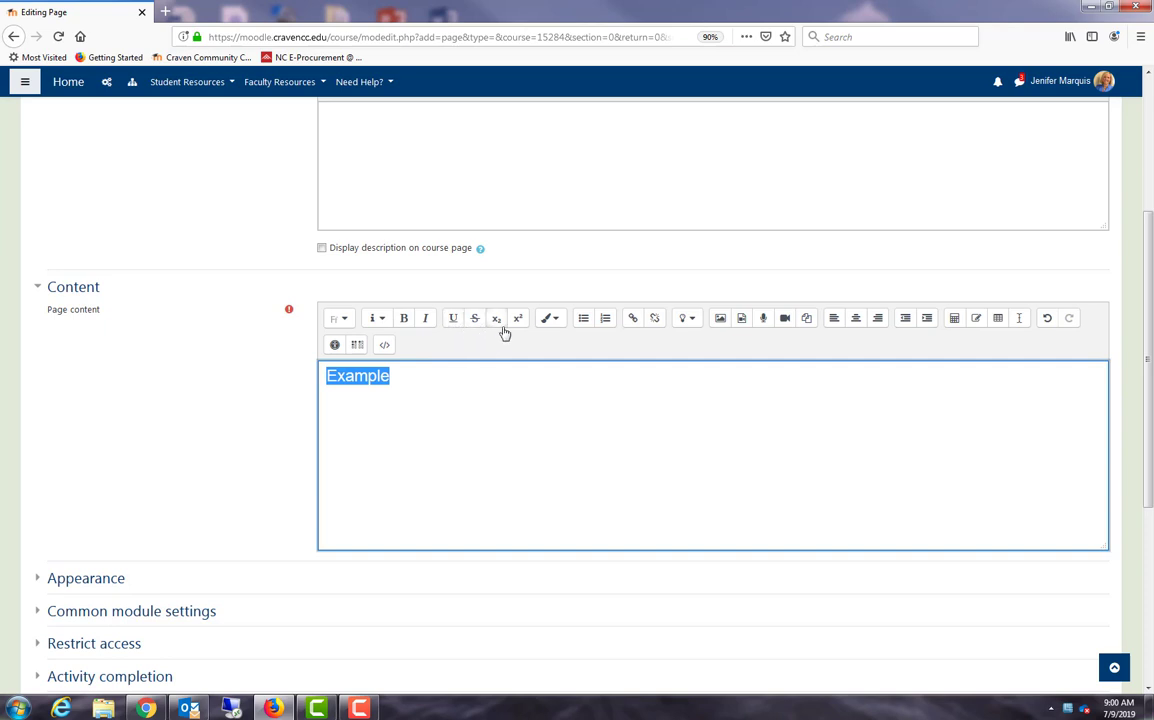
{"action": "left_click", "coordinate": [552, 322]}
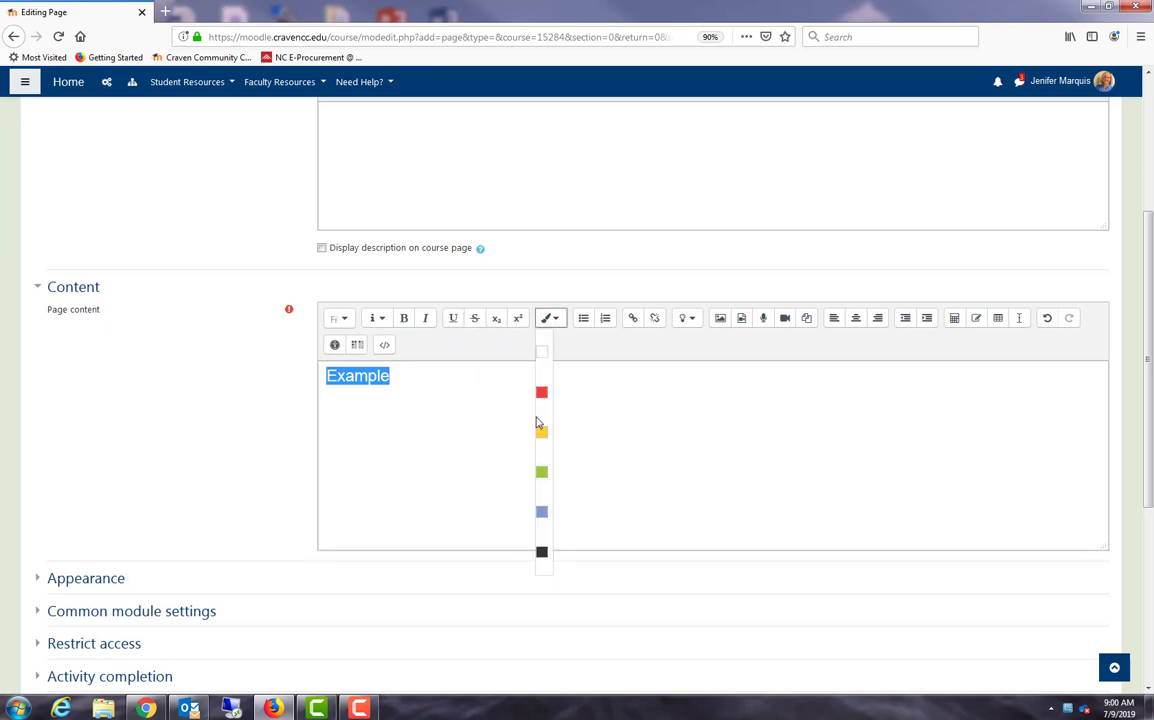
{"action": "left_click", "coordinate": [541, 511]}
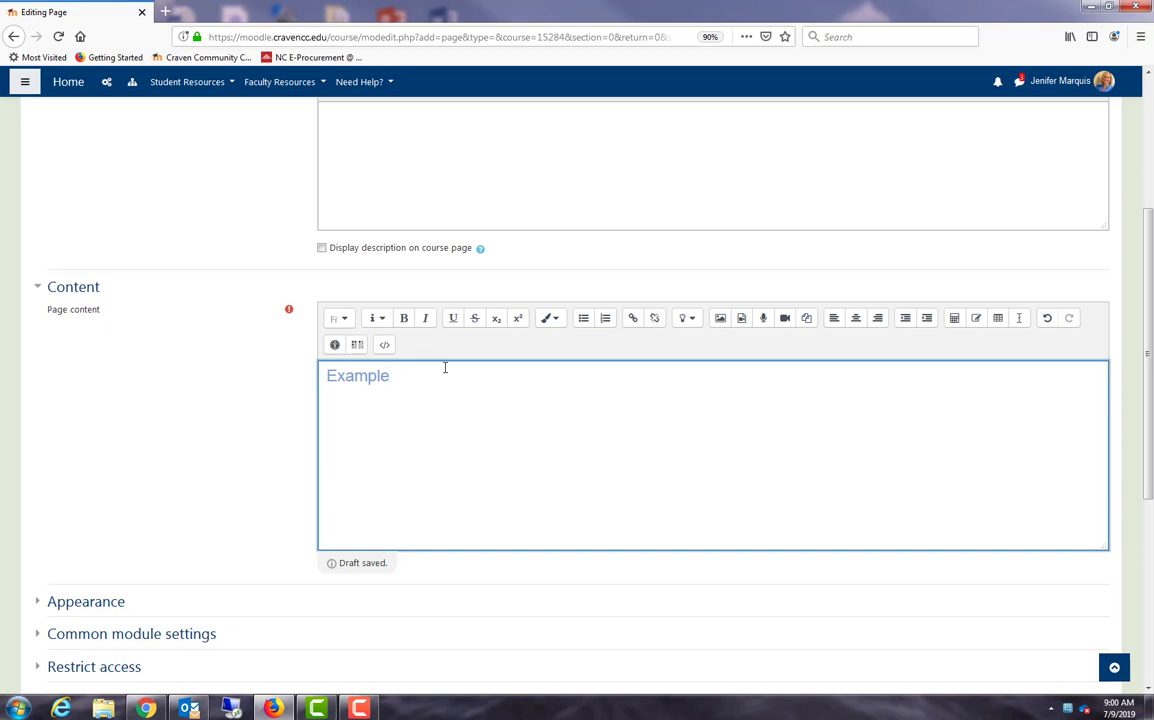
Add a bulleted 'hello' line below the heading.
{"action": "key", "text": "Return"}
{"action": "left_click", "coordinate": [584, 318]}
{"action": "type", "text": "hello"}
{"action": "key", "text": "Return"}
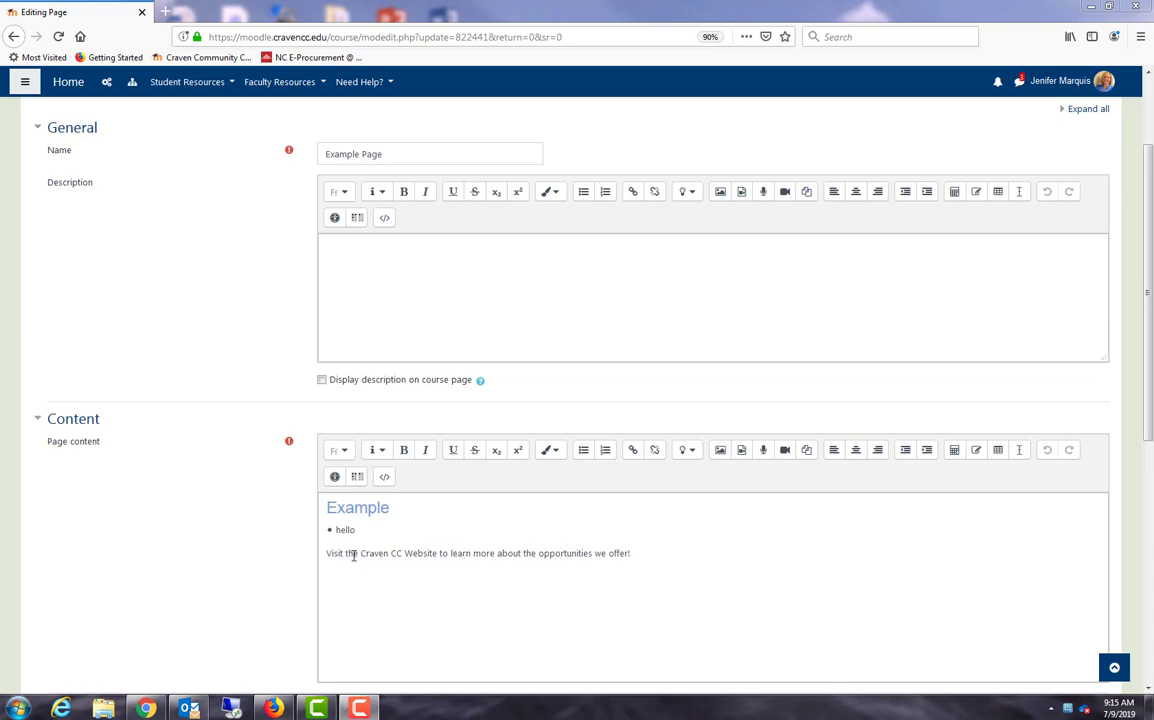
Start a link on 'Craven CC Website' and bring the cravencc.edu browser window into view.
{"action": "left_click_drag", "start_coordinate": [356, 554], "coordinate": [438, 553]}
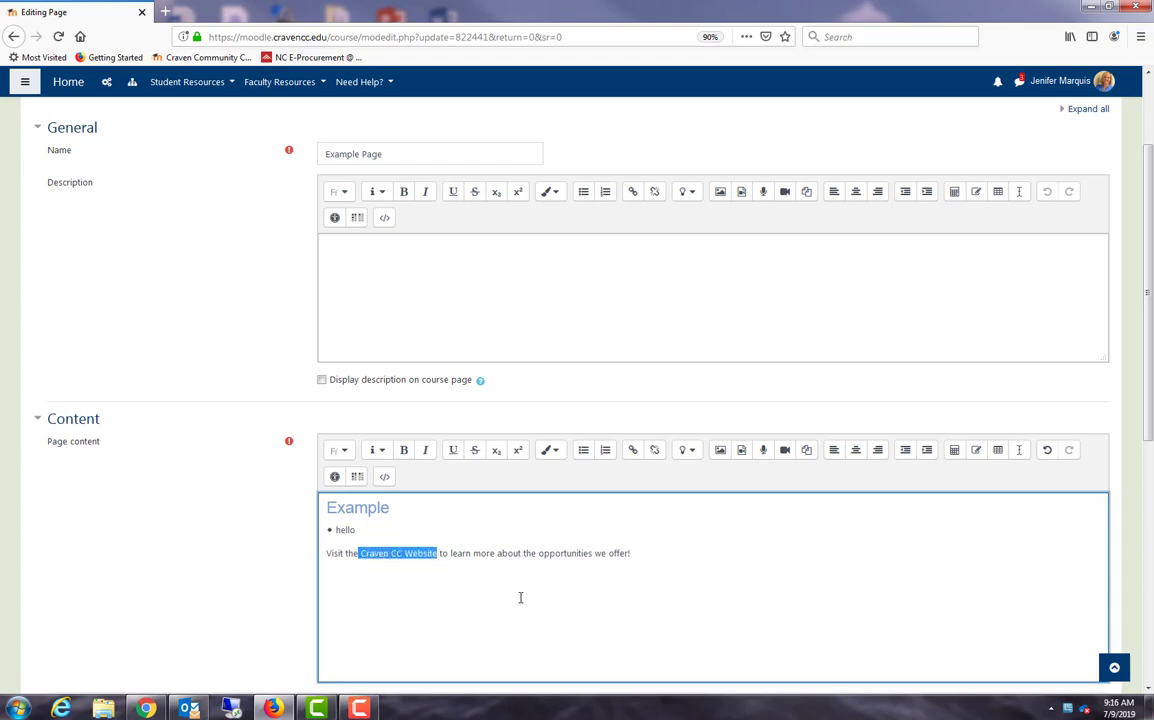
{"action": "left_click", "coordinate": [632, 451]}
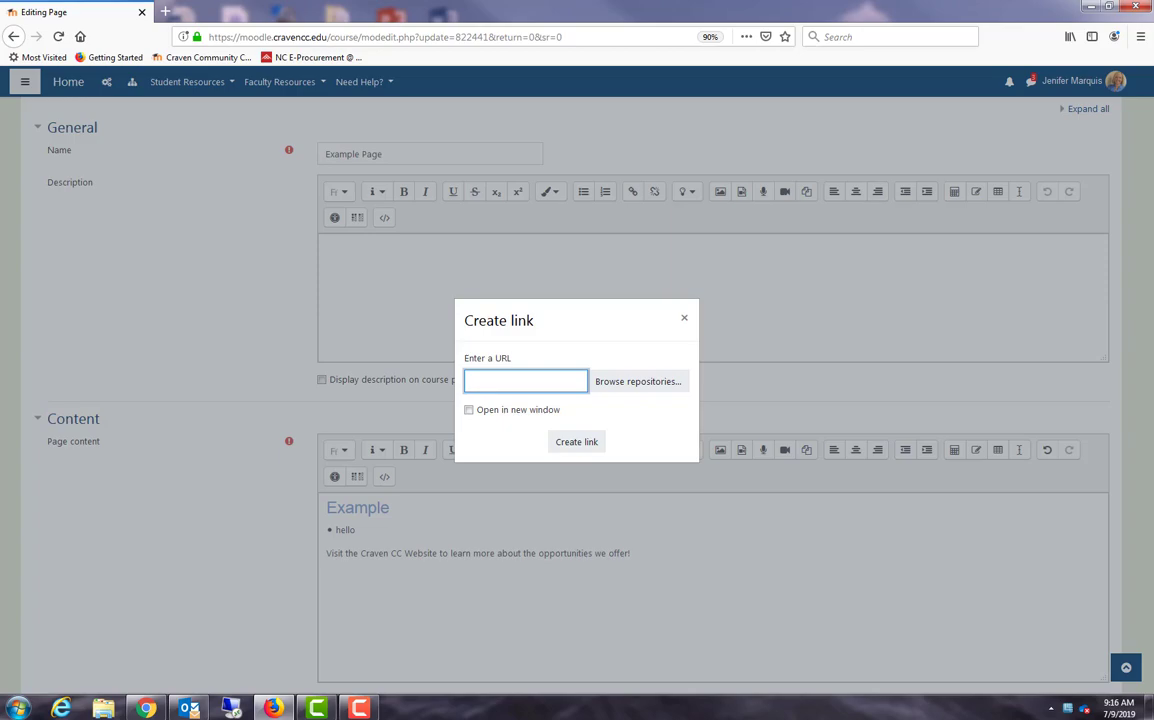
{"action": "left_click_drag", "start_coordinate": [1153, 30], "coordinate": [435, 17]}
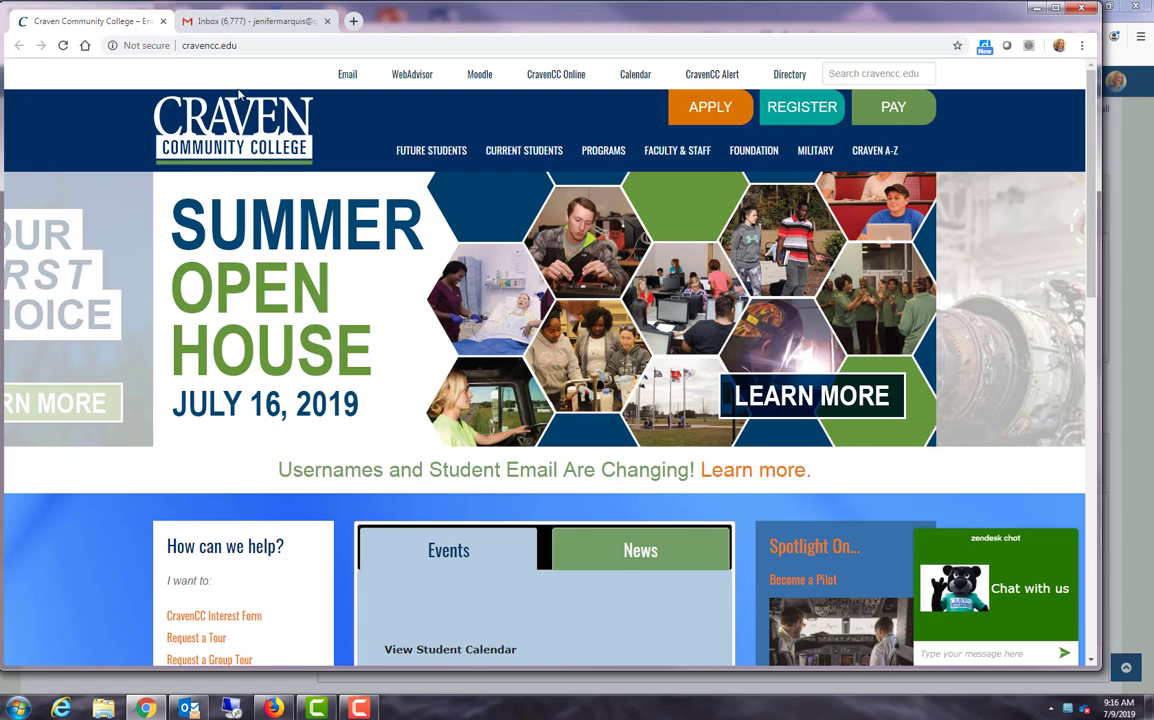
Copy the cravencc.edu address from Chrome and move the browser window aside.
{"action": "left_click", "coordinate": [215, 45]}
{"action": "key", "text": "ctrl+c"}
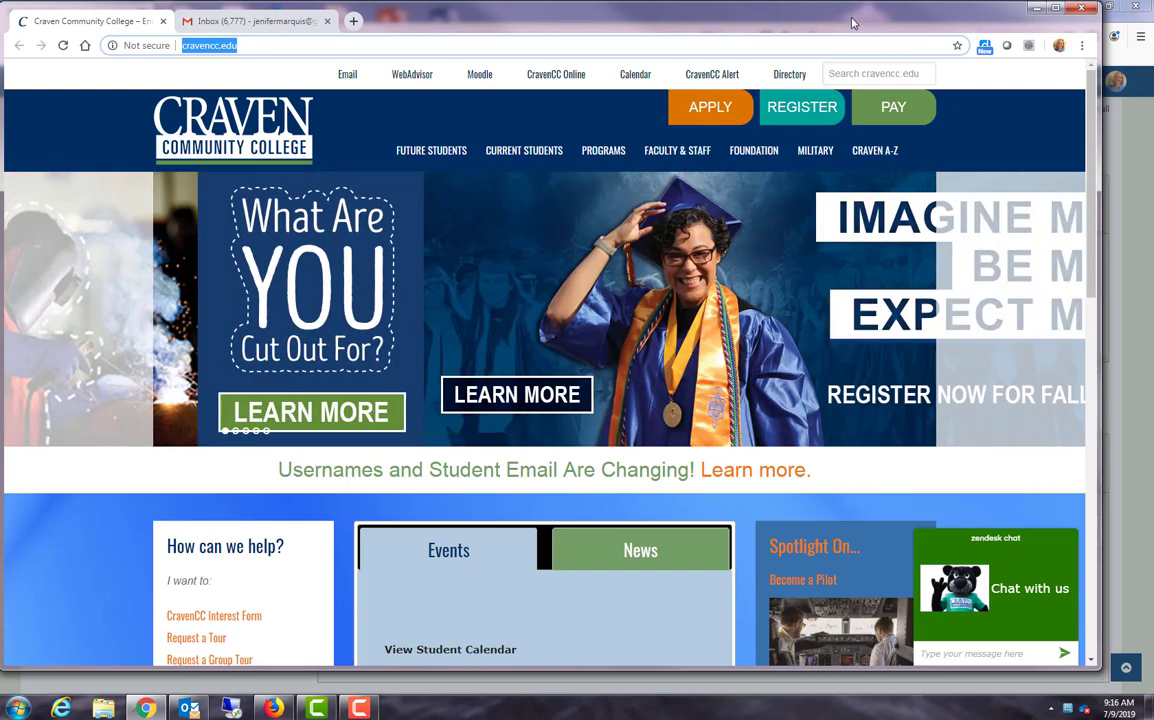
{"action": "left_click_drag", "start_coordinate": [885, 30], "coordinate": [1153, 25]}
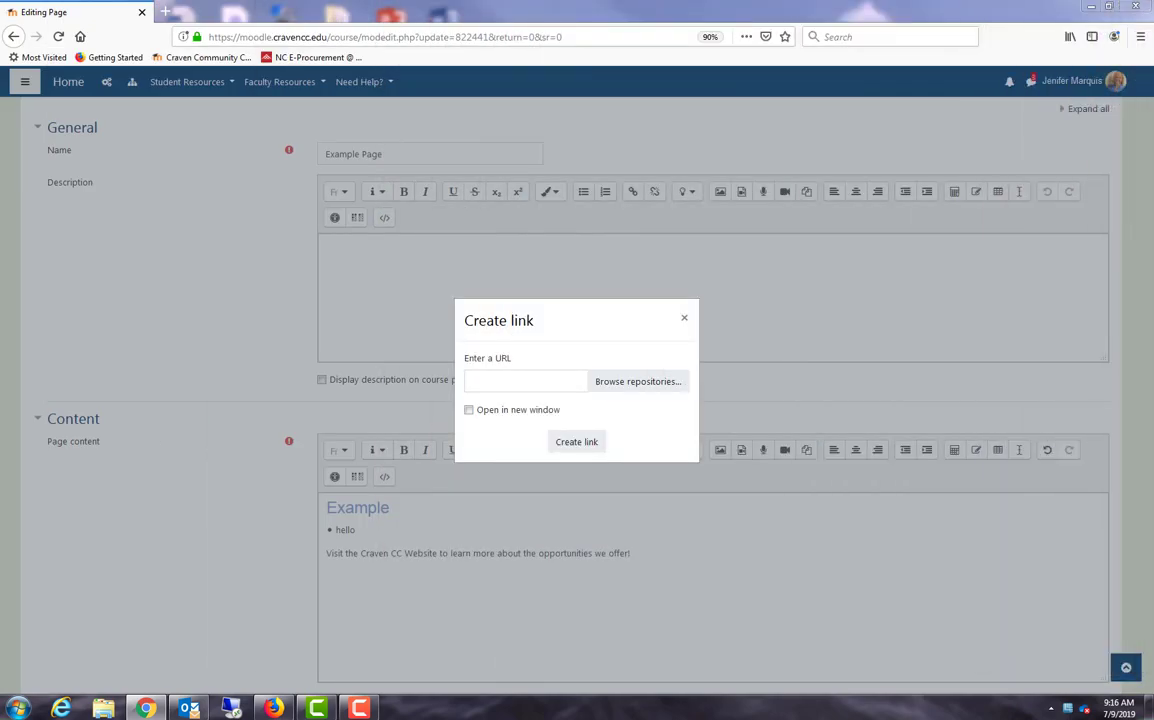
{"action": "left_click", "coordinate": [519, 384]}
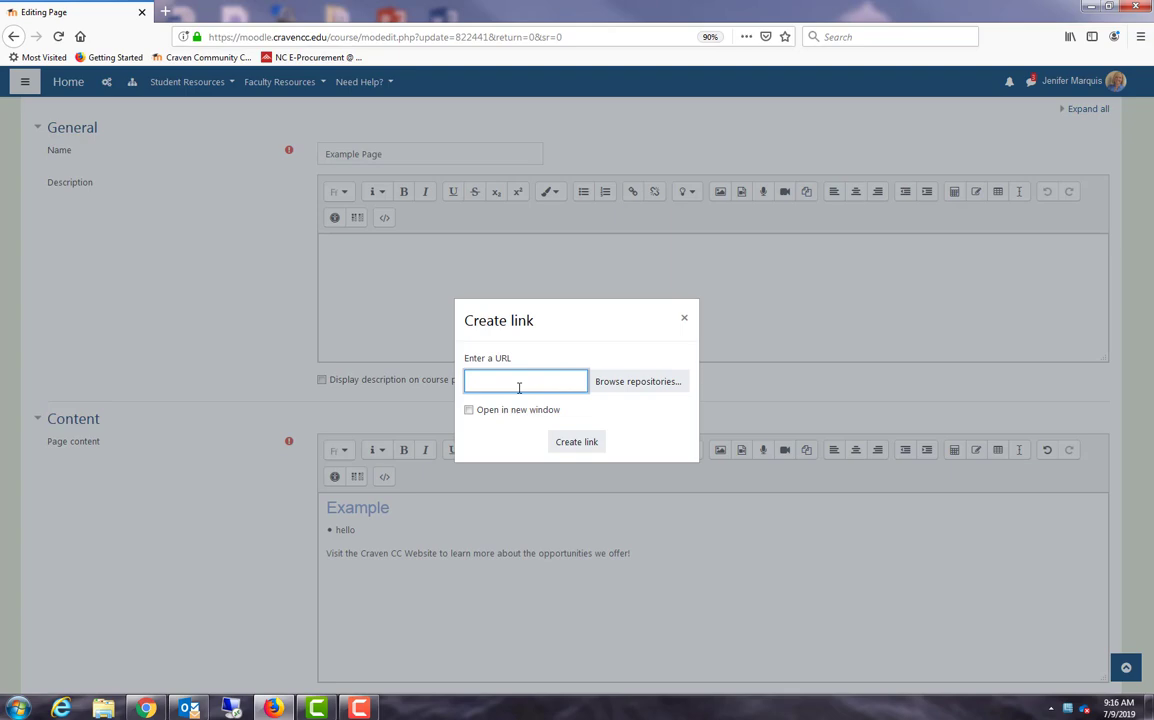
{"action": "key", "text": "ctrl+v"}
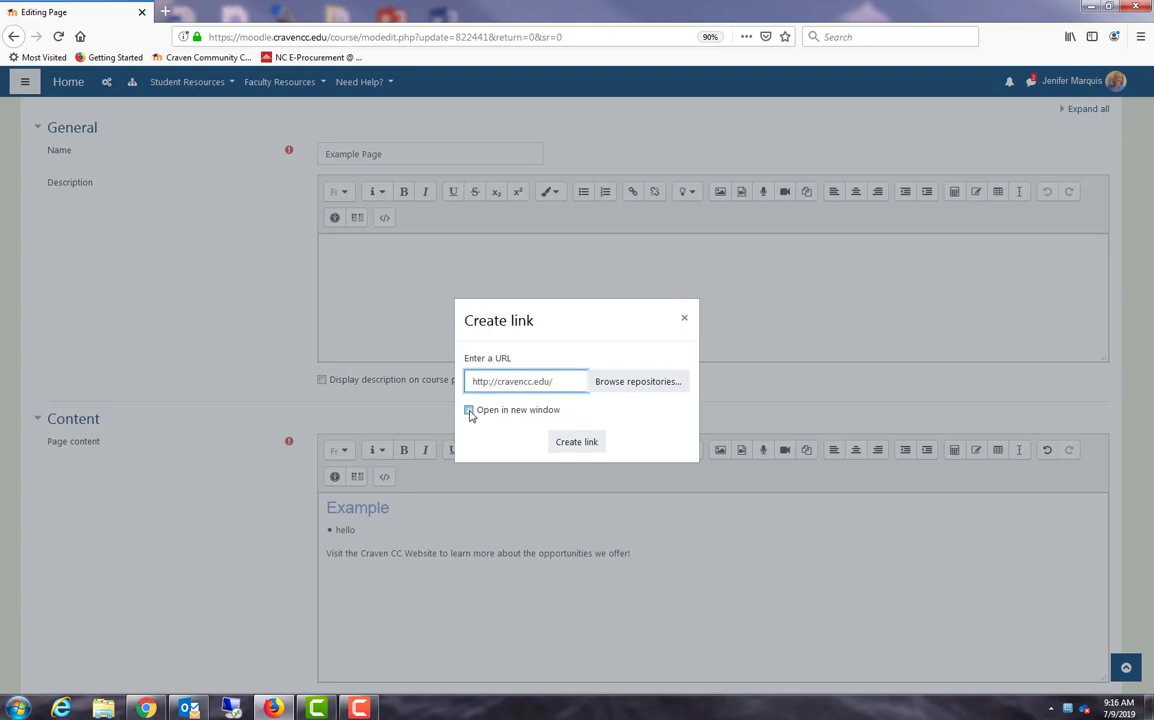
{"action": "left_click", "coordinate": [469, 411]}
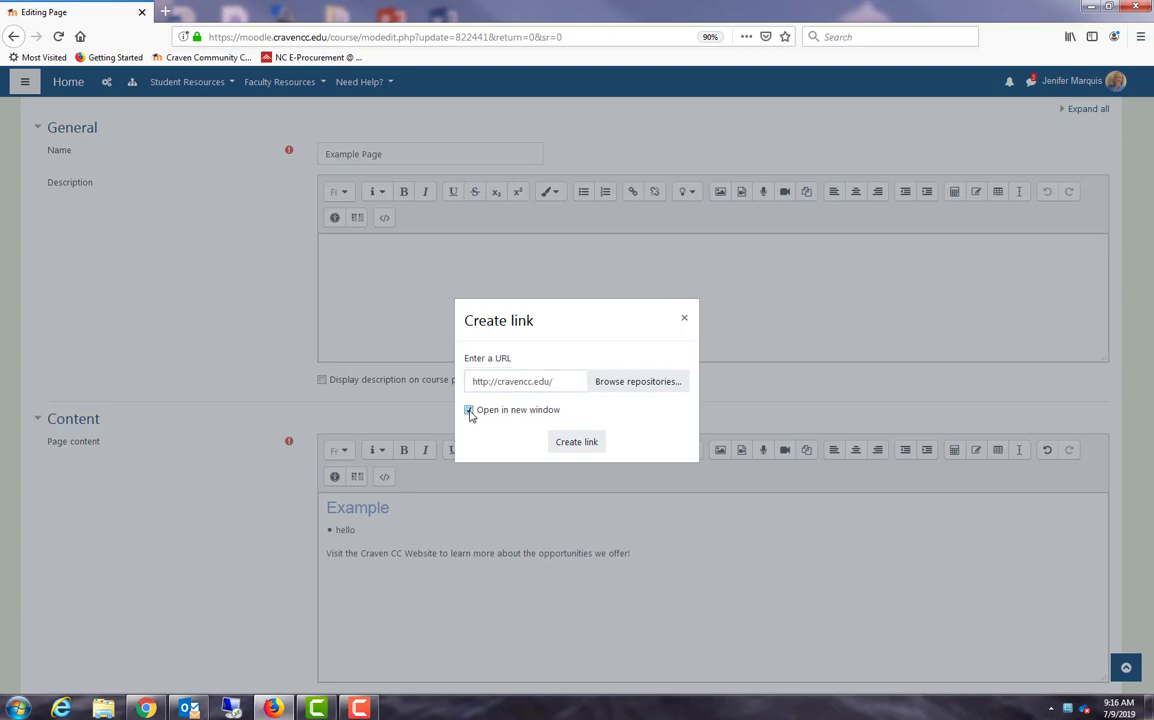
{"action": "left_click", "coordinate": [576, 446]}
{"action": "left_click", "coordinate": [685, 546]}
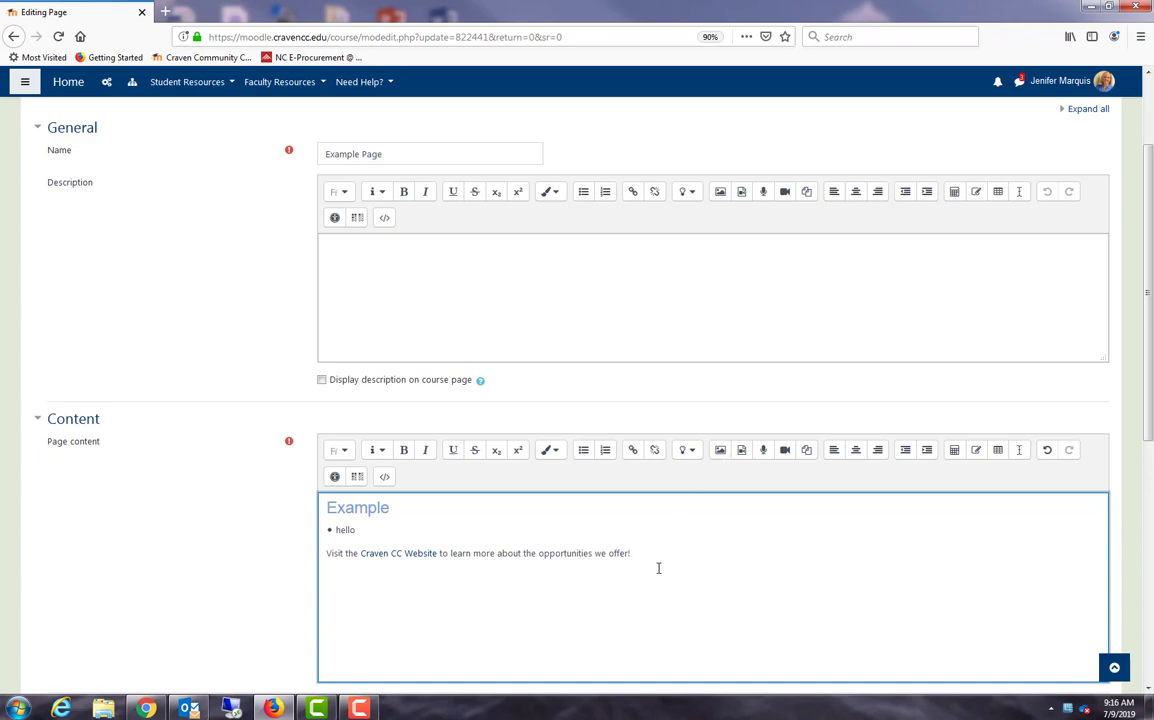
Upload CORD.jpg from the Pictures library into the page's image dialog.
{"action": "left_click", "coordinate": [720, 451]}
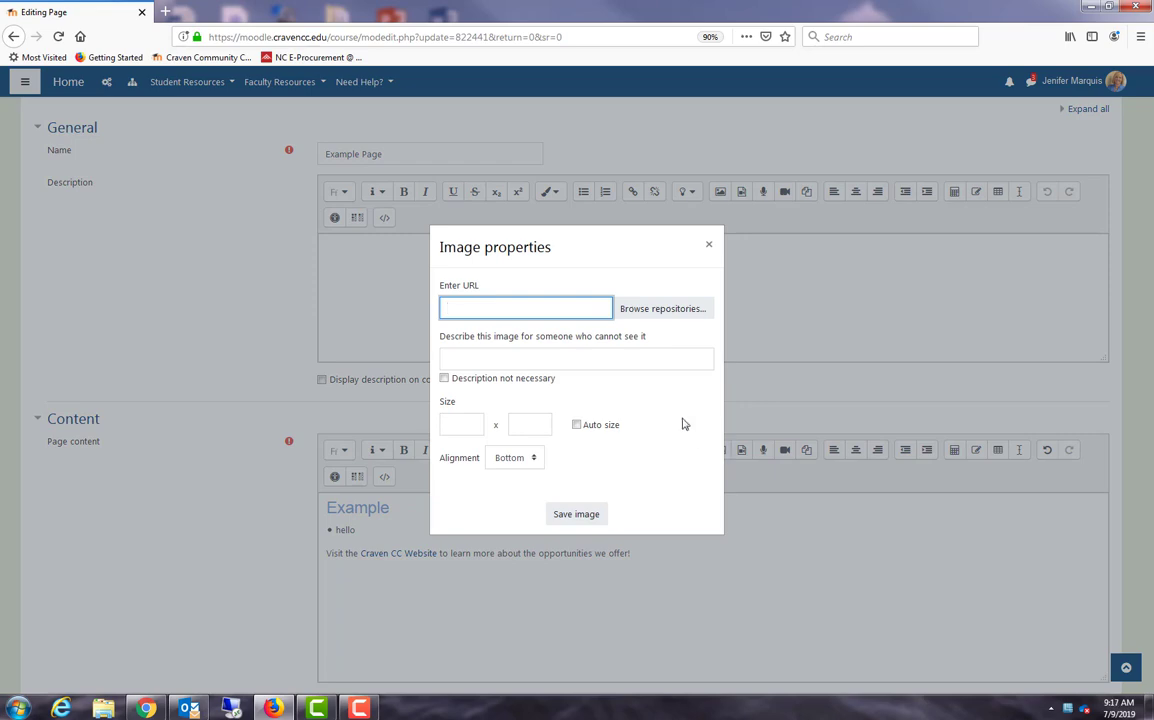
{"action": "left_click", "coordinate": [676, 311]}
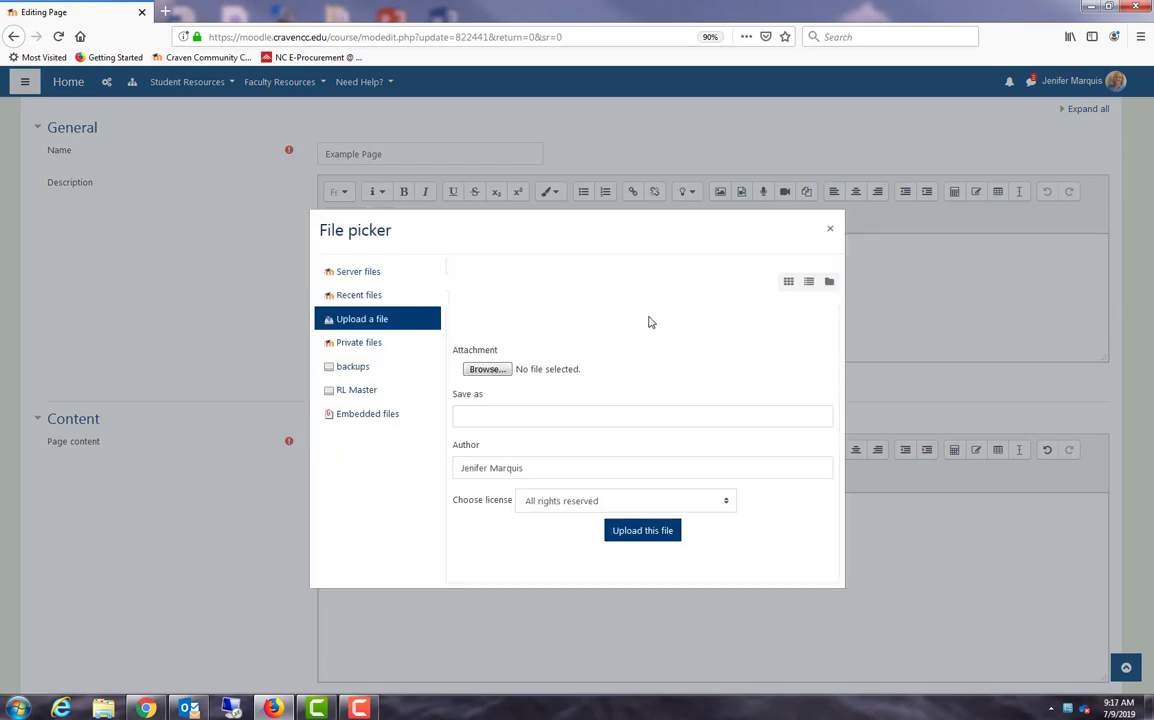
{"action": "left_click", "coordinate": [484, 370]}
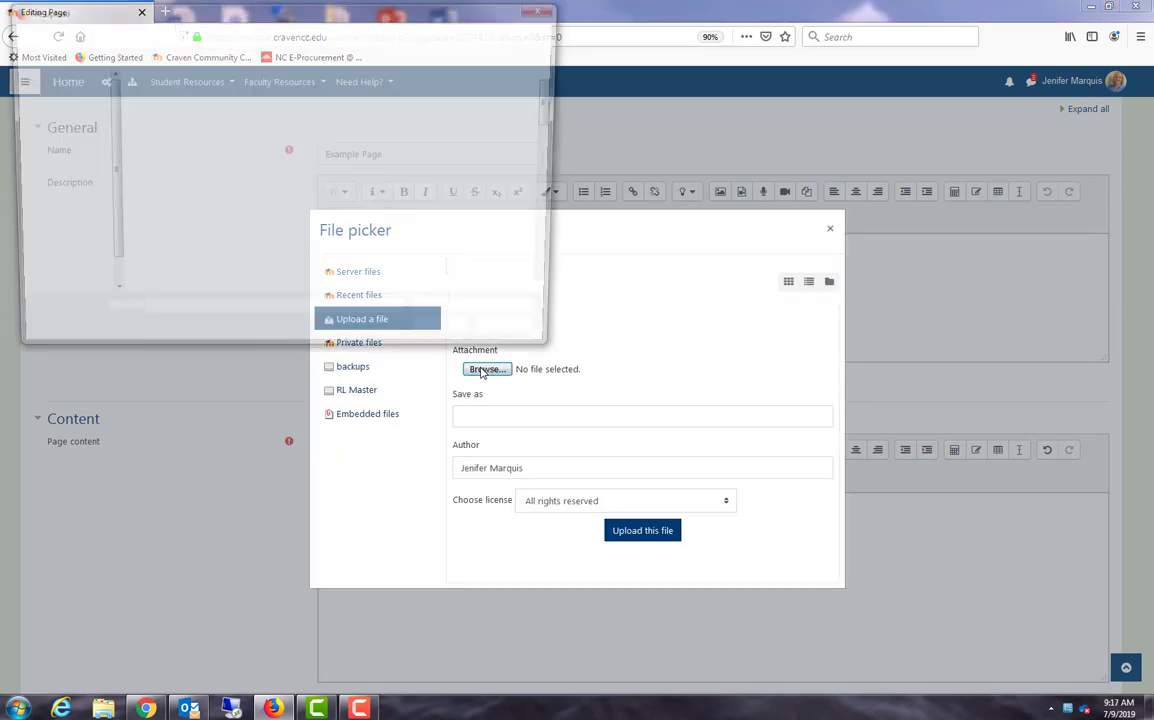
{"action": "left_click", "coordinate": [55, 238]}
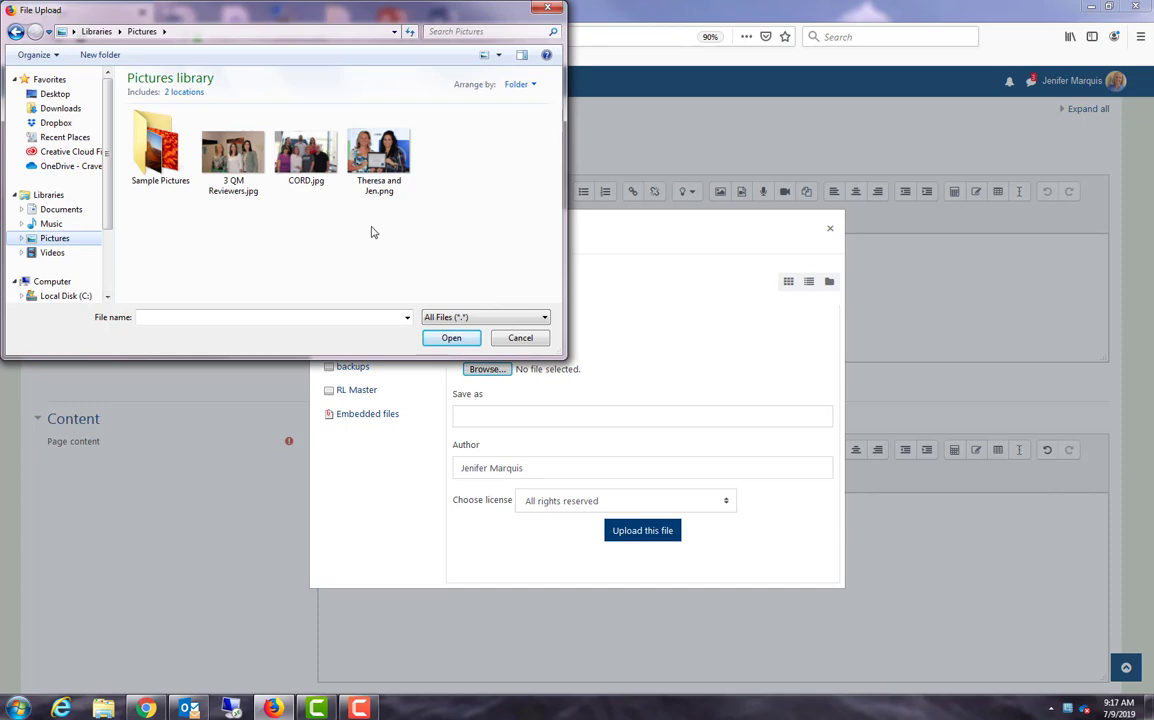
{"action": "left_click", "coordinate": [300, 152]}
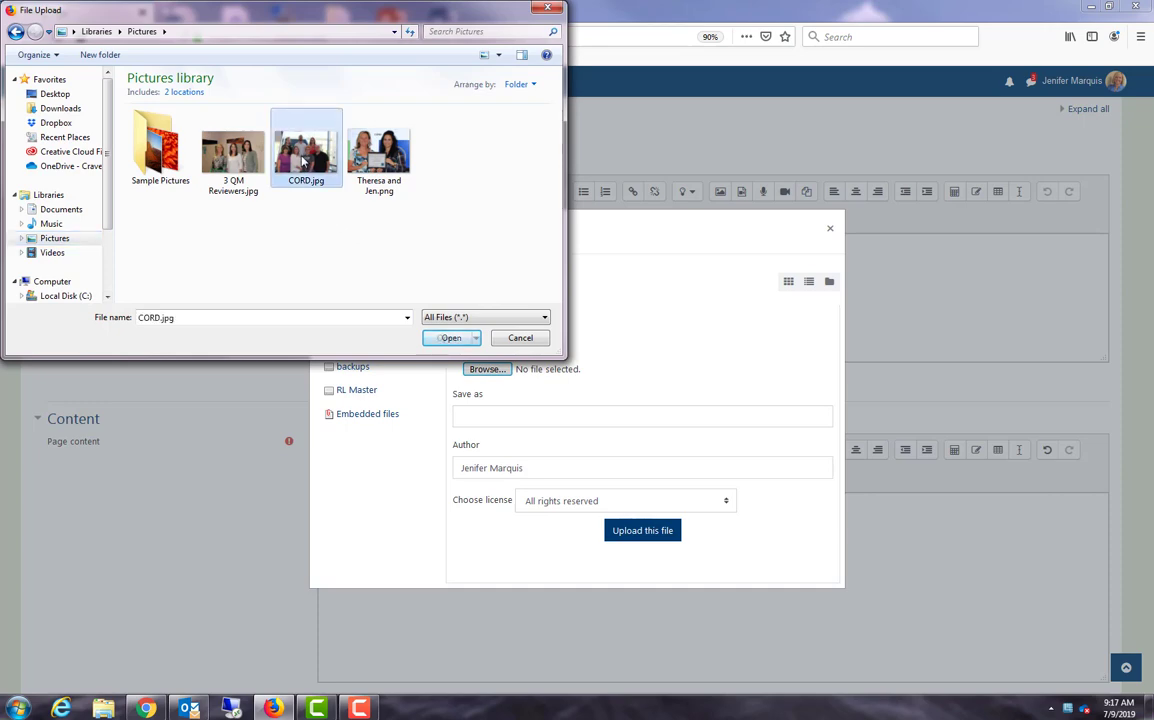
{"action": "left_click", "coordinate": [447, 337]}
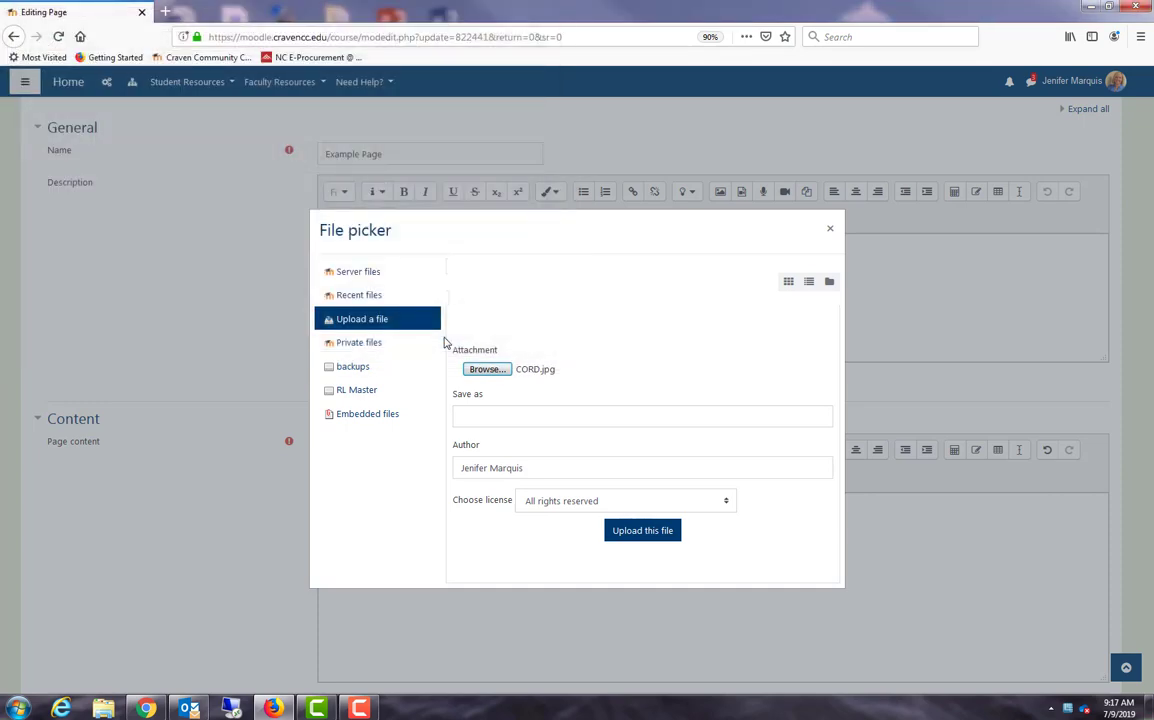
{"action": "left_click", "coordinate": [640, 532]}
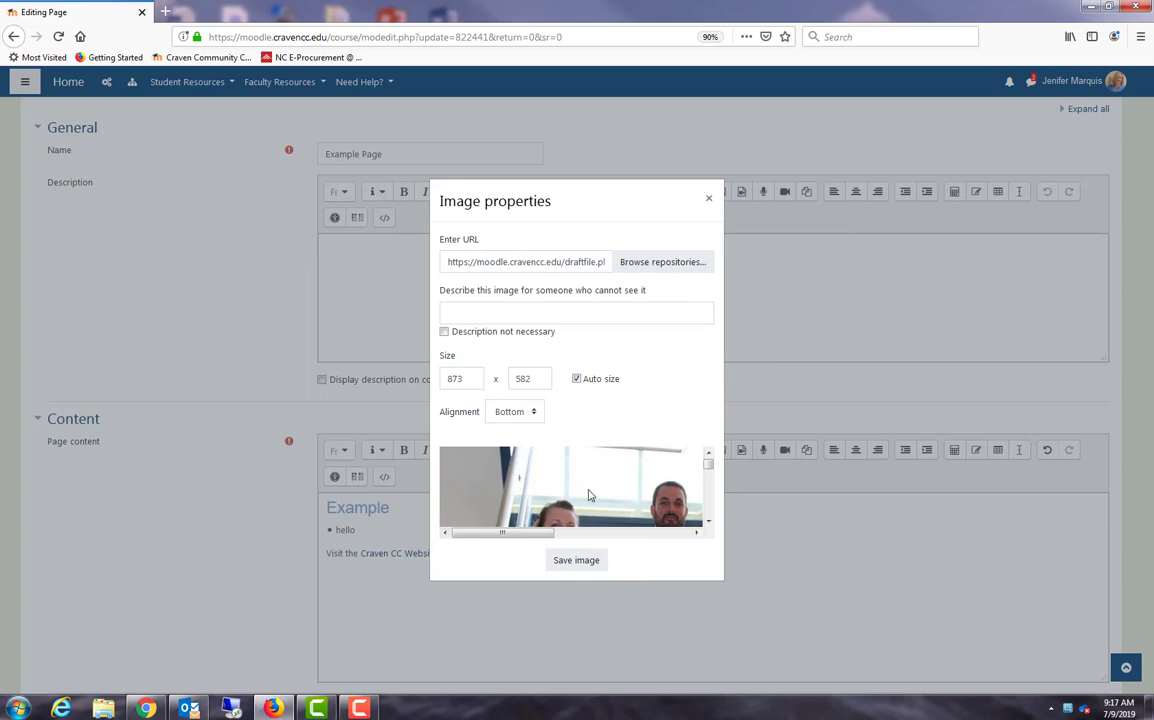
Size the photo 200 × 133, middle-aligned, described 'CORD instructors from 2017', and insert it.
{"action": "left_click", "coordinate": [475, 380]}
{"action": "type", "text": "200"}
{"action": "left_click", "coordinate": [571, 403]}
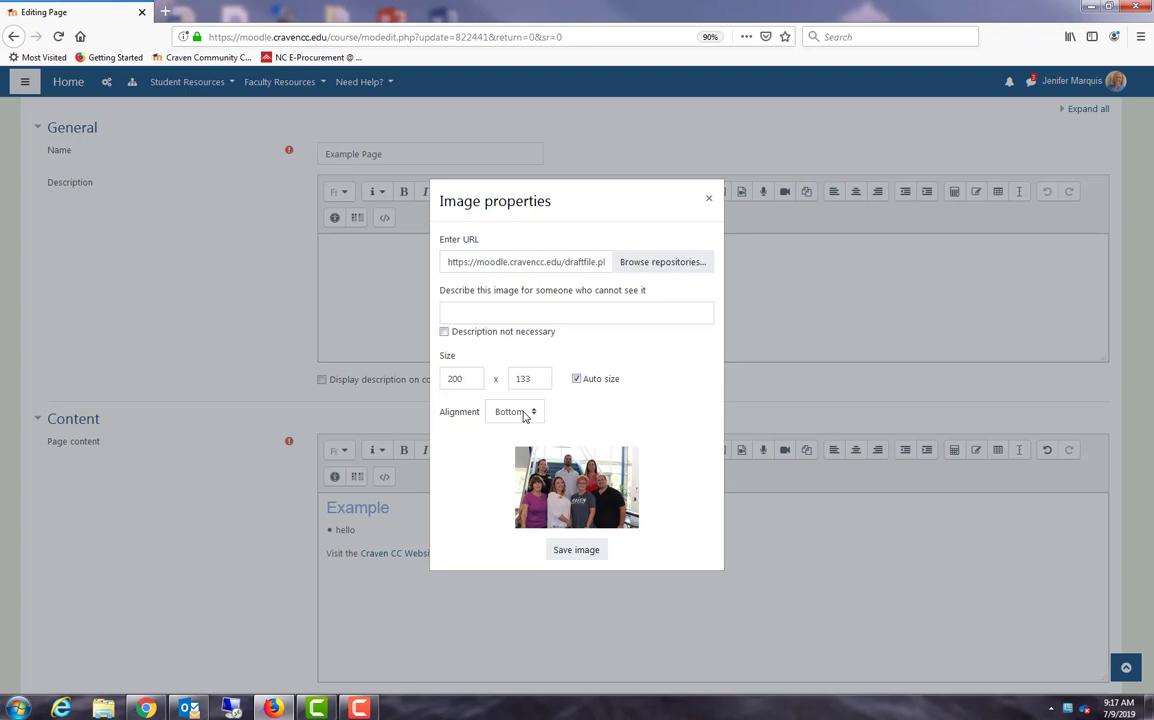
{"action": "left_click", "coordinate": [526, 416]}
{"action": "left_click", "coordinate": [520, 452]}
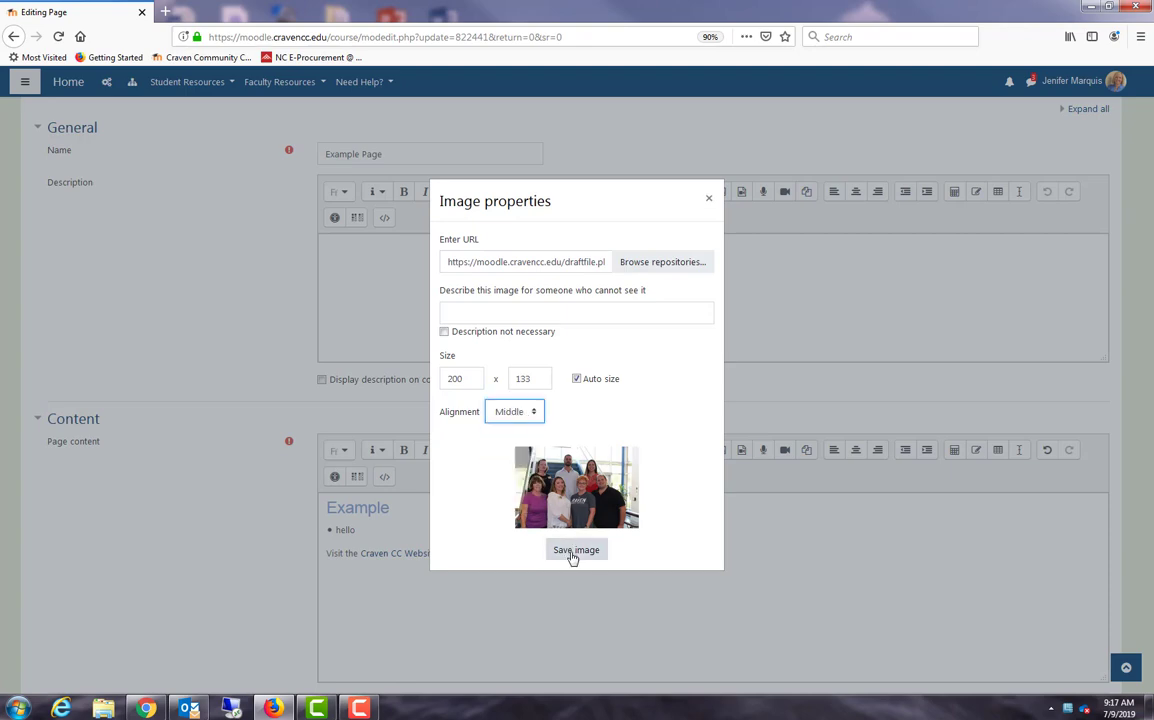
{"action": "left_click", "coordinate": [574, 551]}
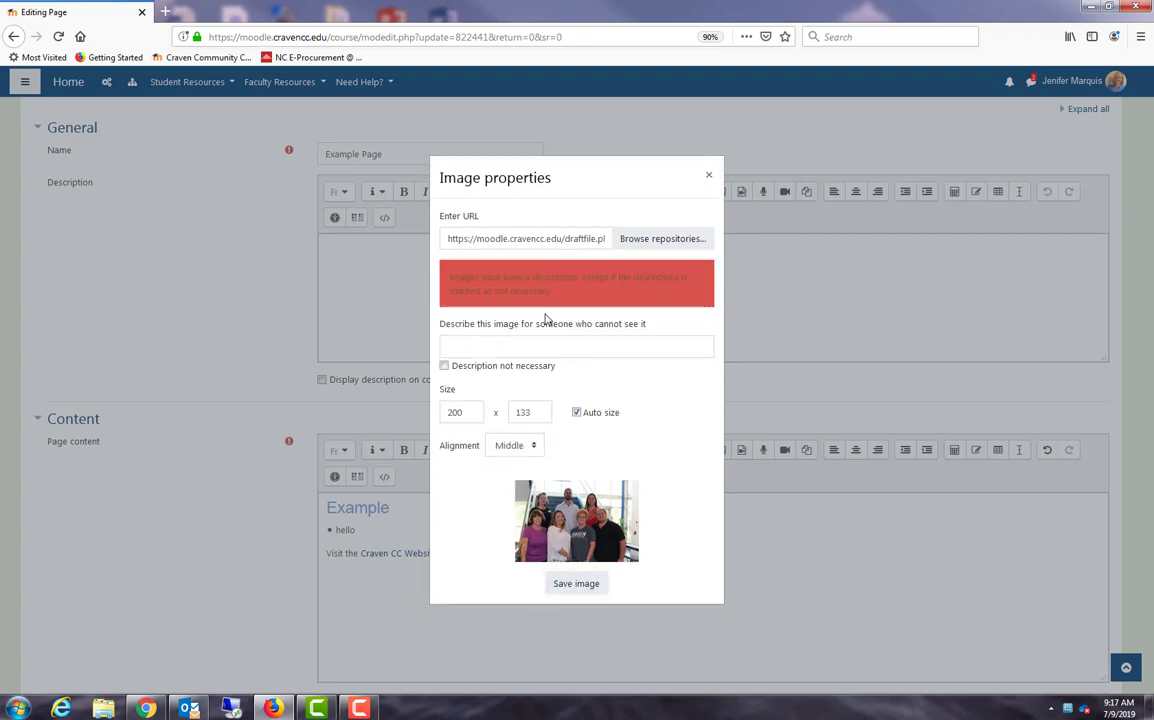
{"action": "left_click", "coordinate": [553, 346]}
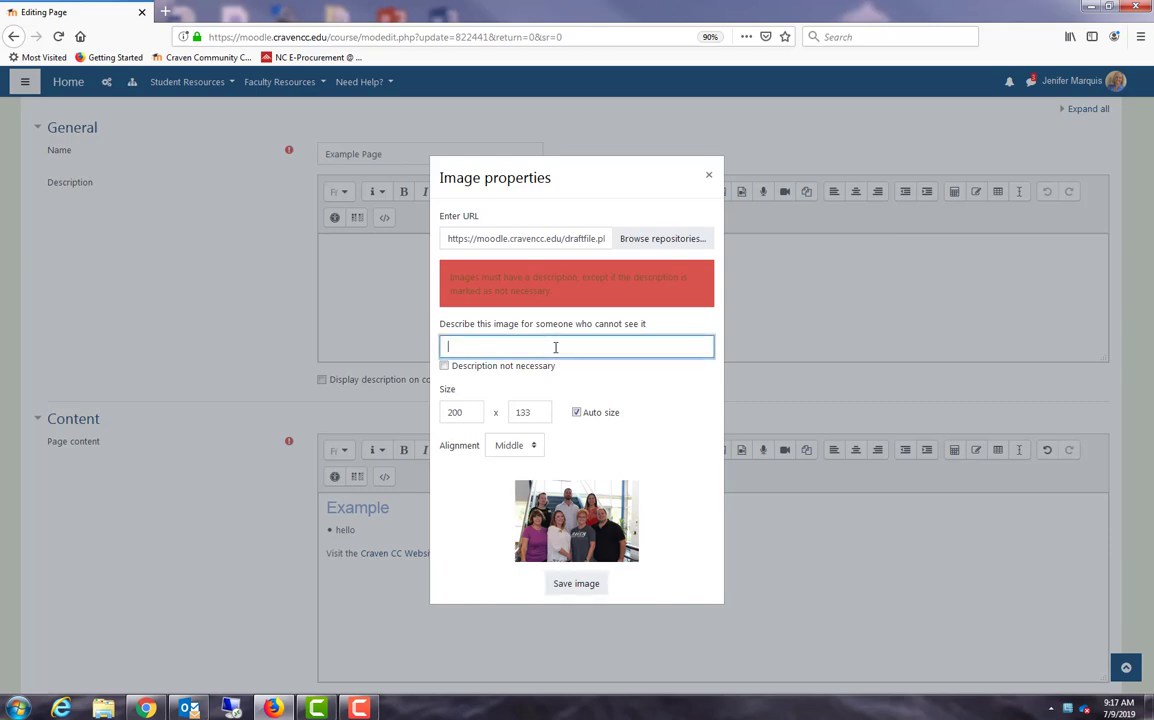
{"action": "type", "text": "CORD instructors from 2017"}
{"action": "left_click", "coordinate": [580, 585]}
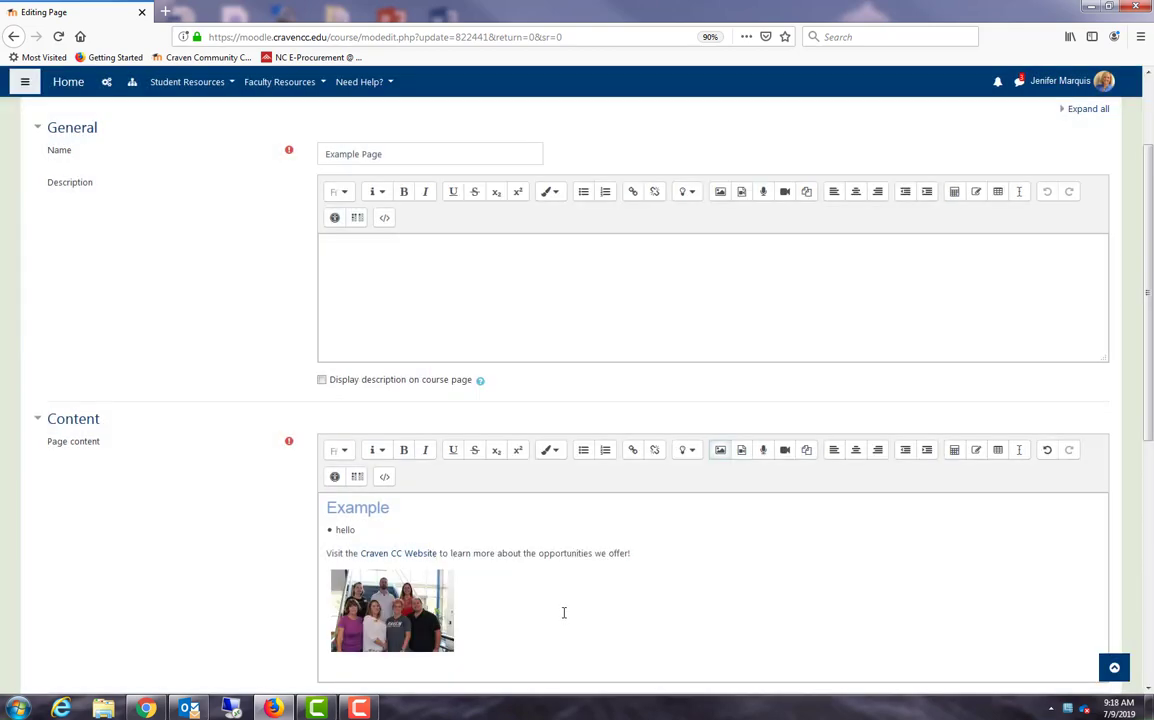
Add a new line below the photo and open Insert media, viewing its Video and Audio options.
{"action": "left_click", "coordinate": [505, 639]}
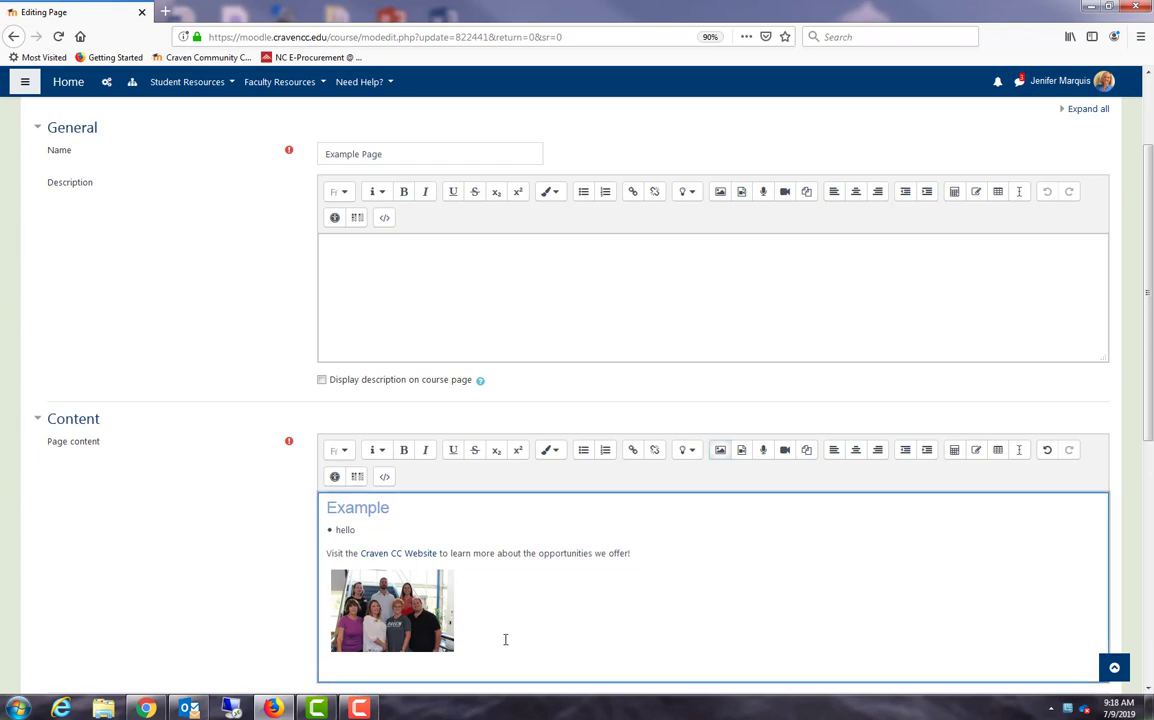
{"action": "key", "text": "Return"}
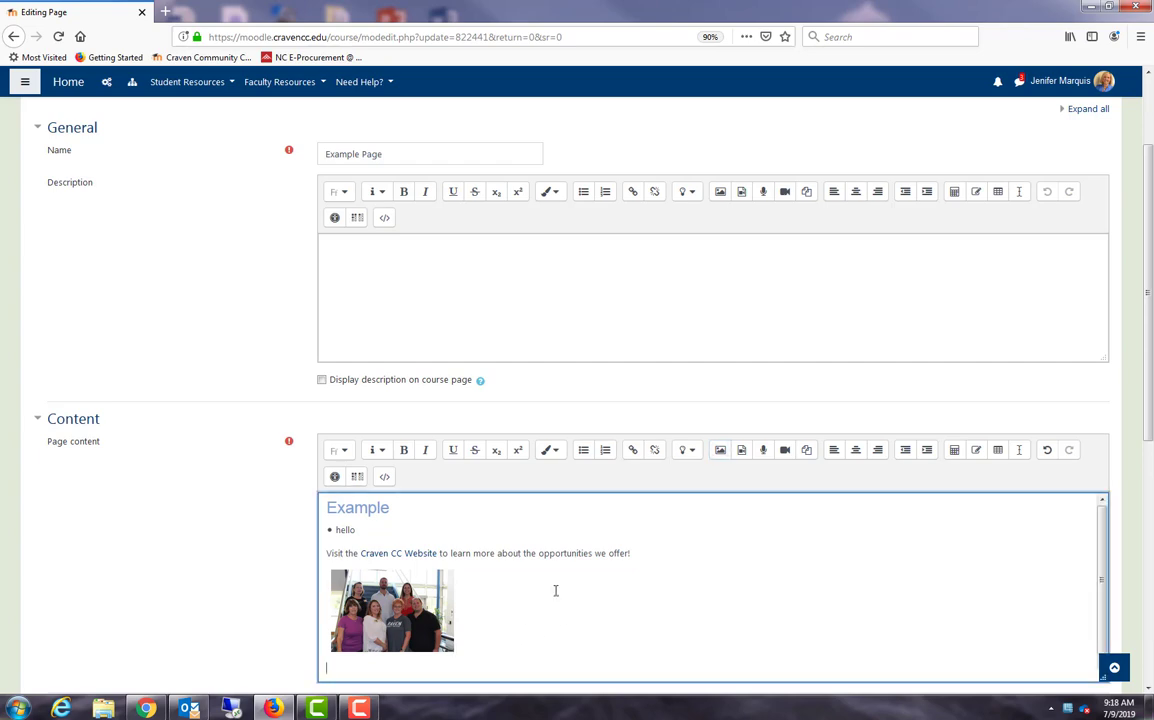
{"action": "left_click", "coordinate": [742, 451]}
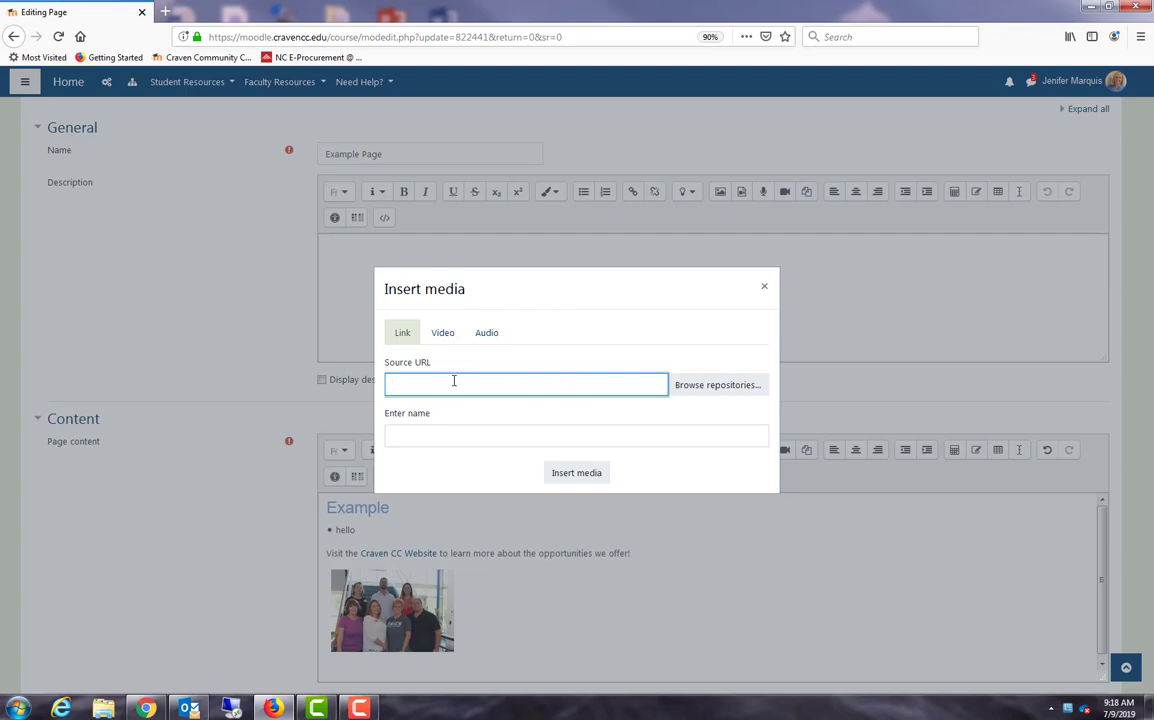
{"action": "left_click", "coordinate": [703, 389]}
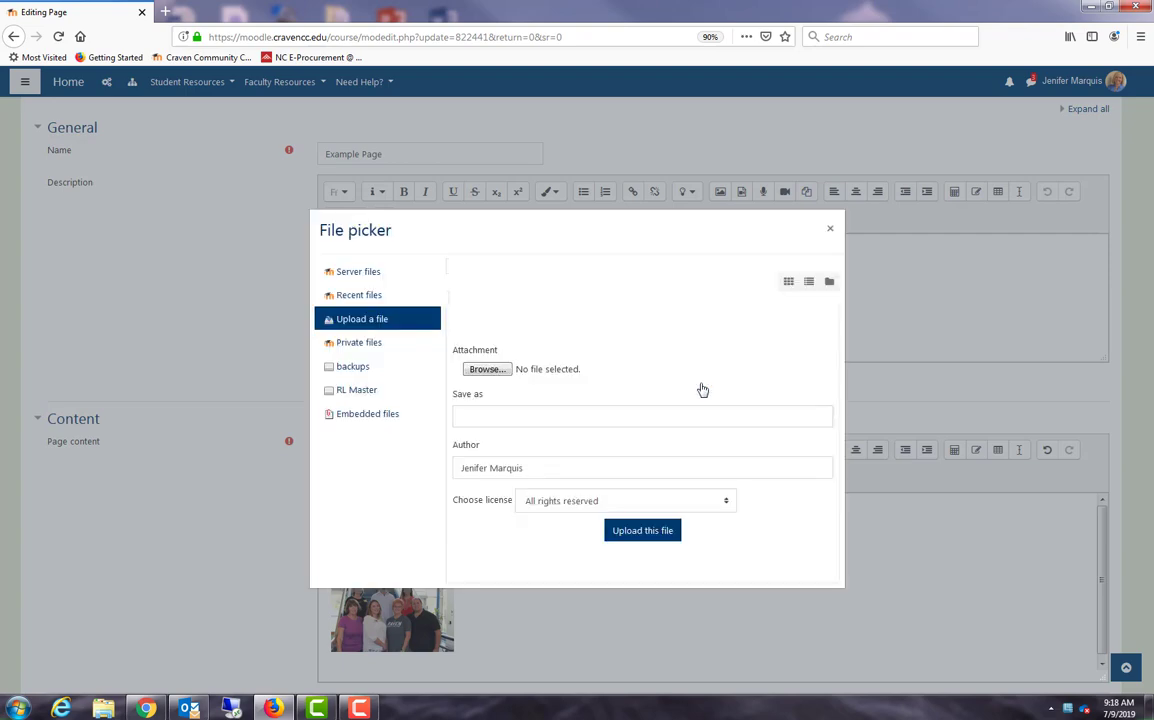
{"action": "key", "text": "Escape"}
{"action": "left_click", "coordinate": [441, 334]}
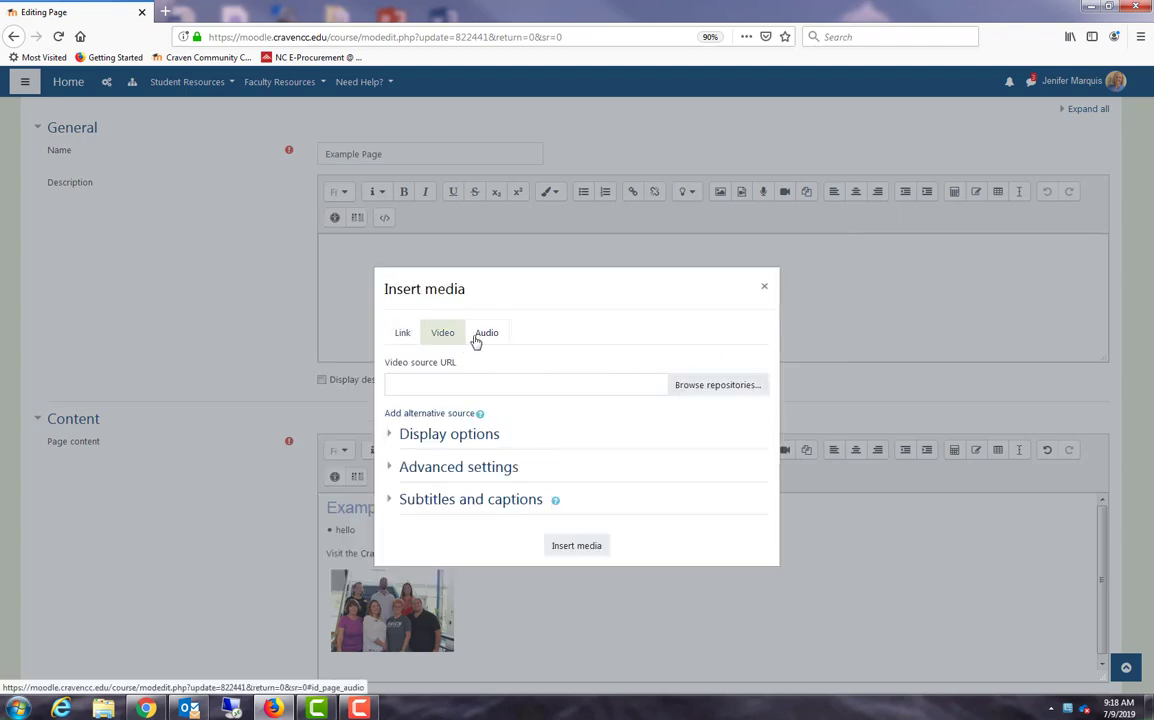
{"action": "left_click", "coordinate": [488, 335]}
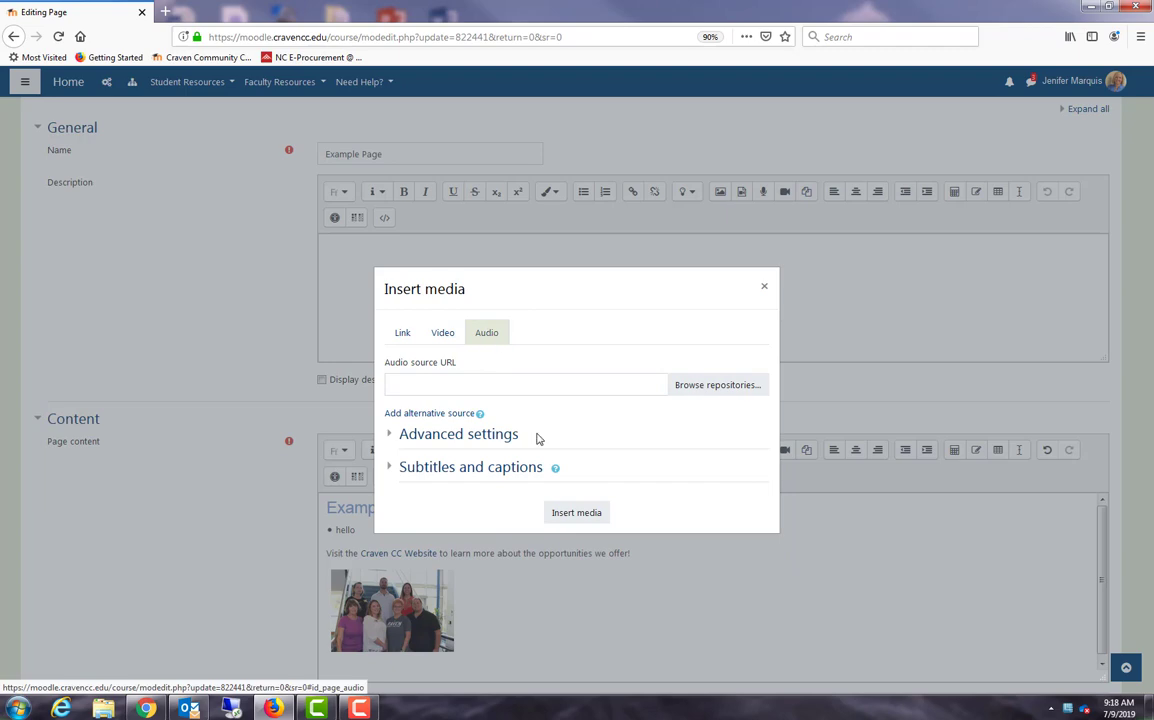
Dismiss the Insert media dialog without inserting anything and bring up the Equation editor.
{"action": "left_click", "coordinate": [764, 287]}
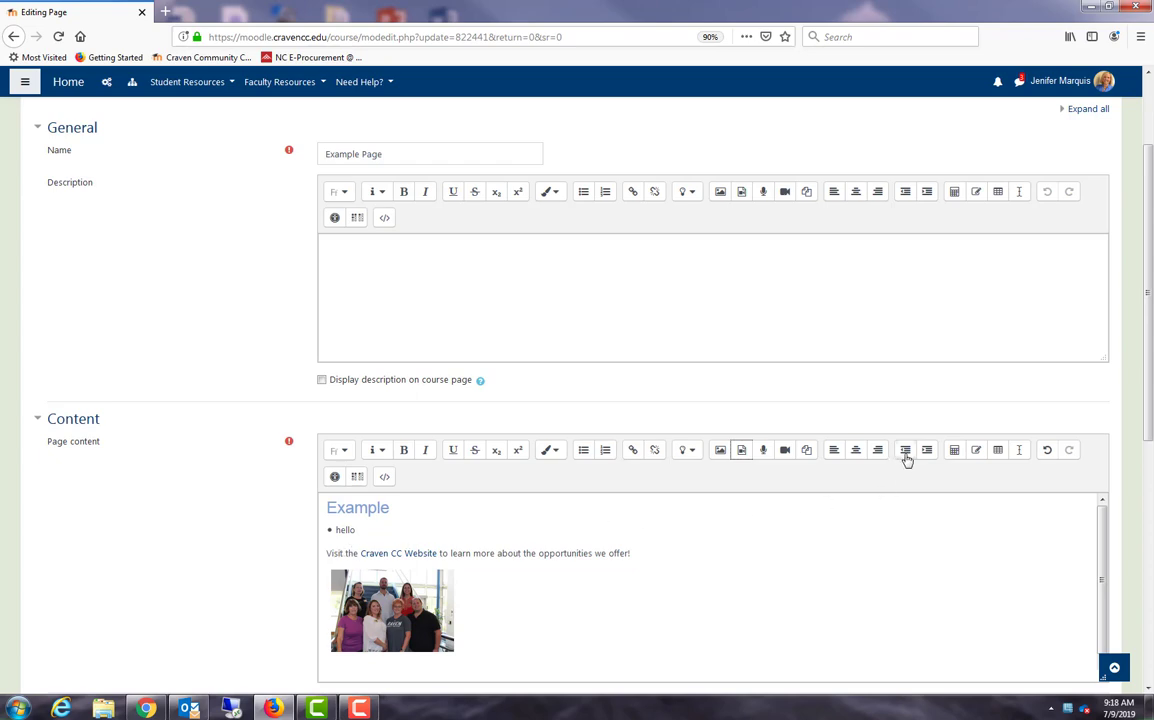
{"action": "left_click", "coordinate": [955, 451]}
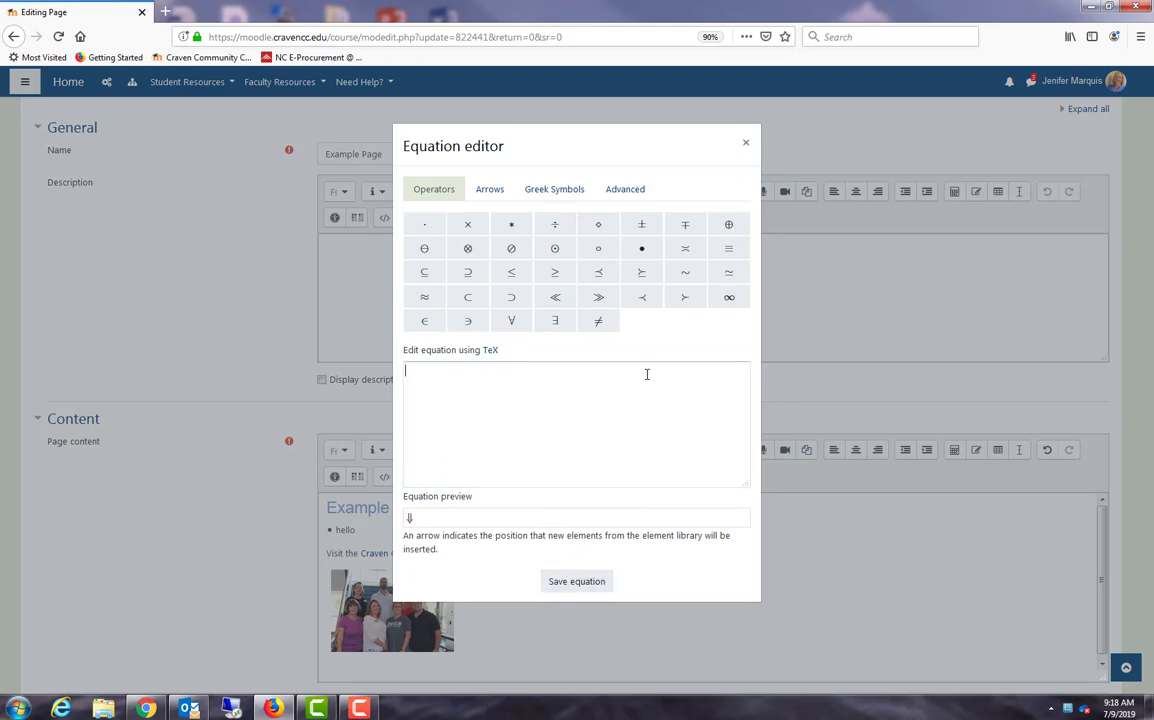
Close the Equation editor without adding an equation and view the page content as HTML source.
{"action": "left_click", "coordinate": [751, 147]}
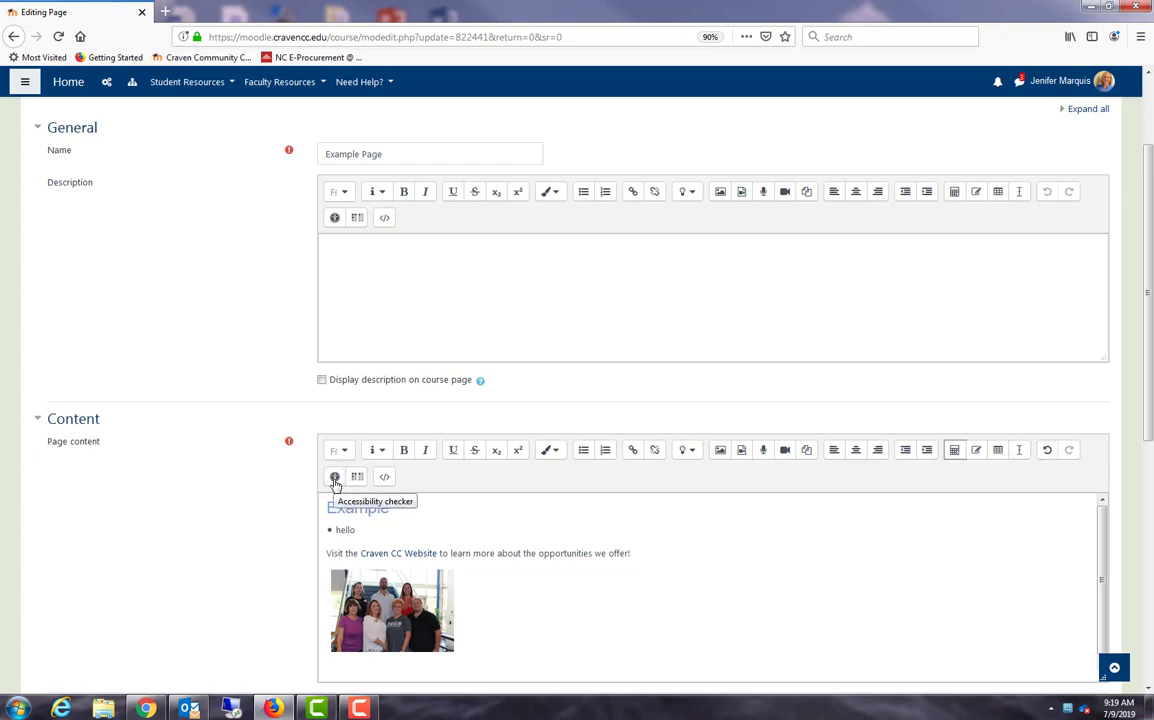
{"action": "left_click", "coordinate": [386, 478]}
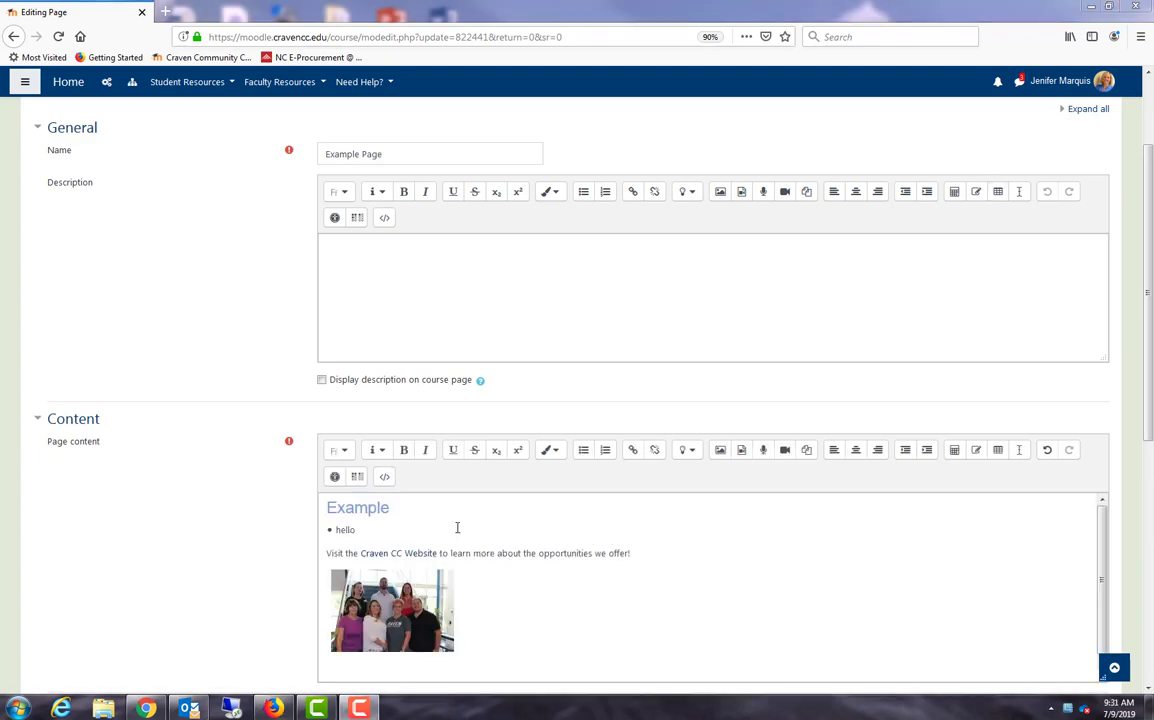
Save the Example Page, view it once, then go back to the HOTT sandbox course page.
{"action": "left_click", "coordinate": [677, 570]}
{"action": "scroll", "coordinate": [760, 540], "scroll_direction": "down", "scroll_amount": 2}
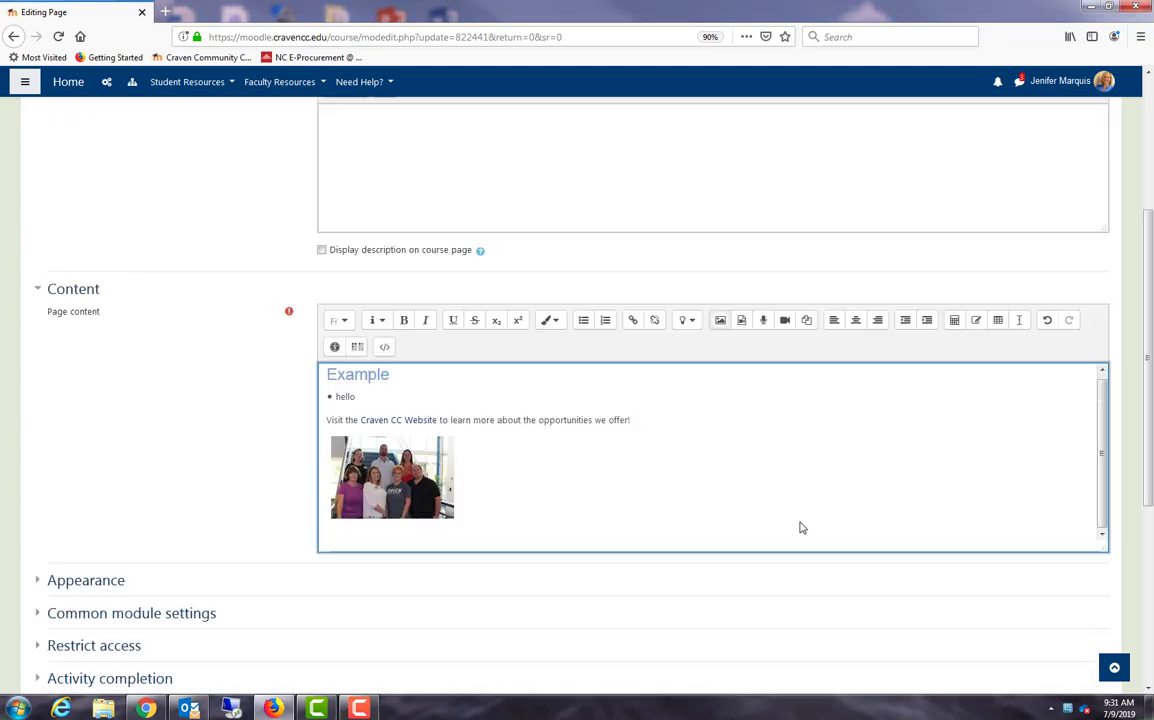
{"action": "scroll", "coordinate": [800, 527], "scroll_direction": "down", "scroll_amount": 4}
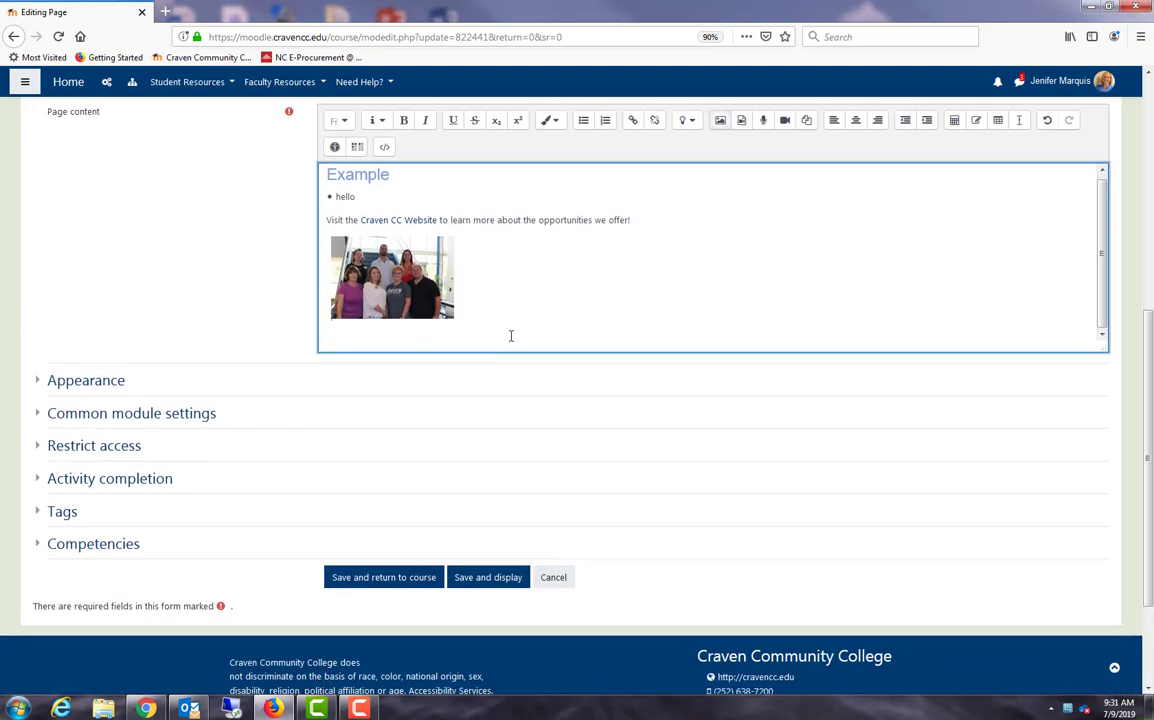
{"action": "left_click", "coordinate": [378, 580]}
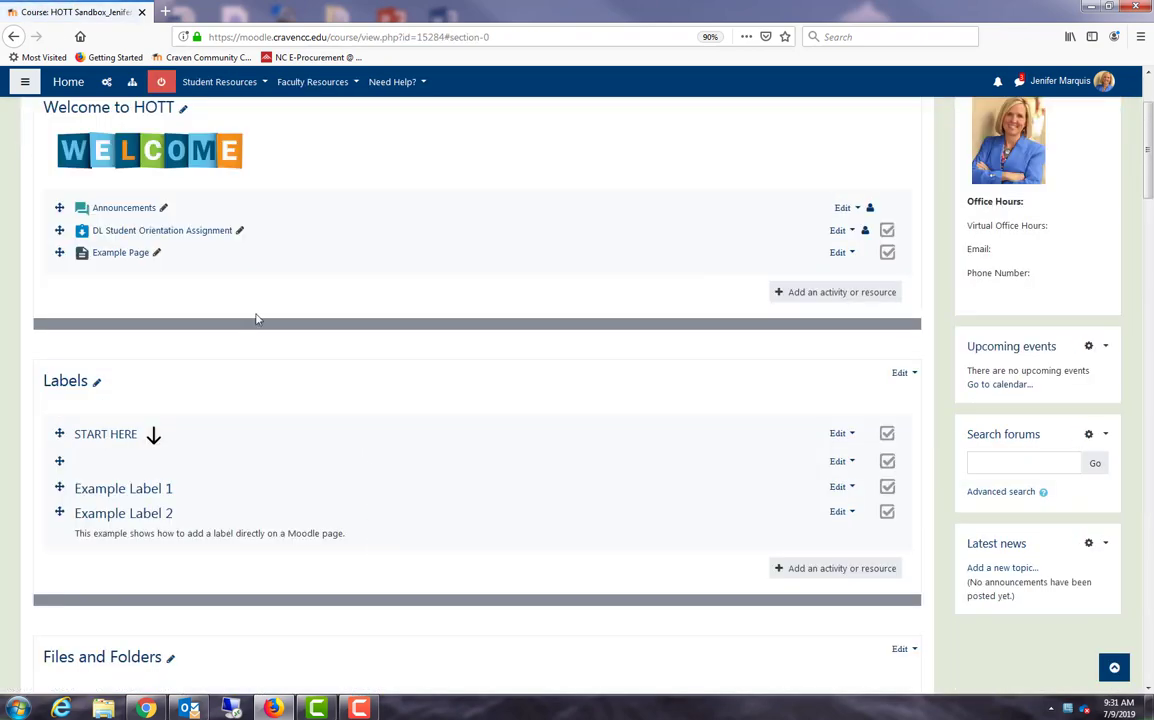
{"action": "left_click", "coordinate": [115, 255]}
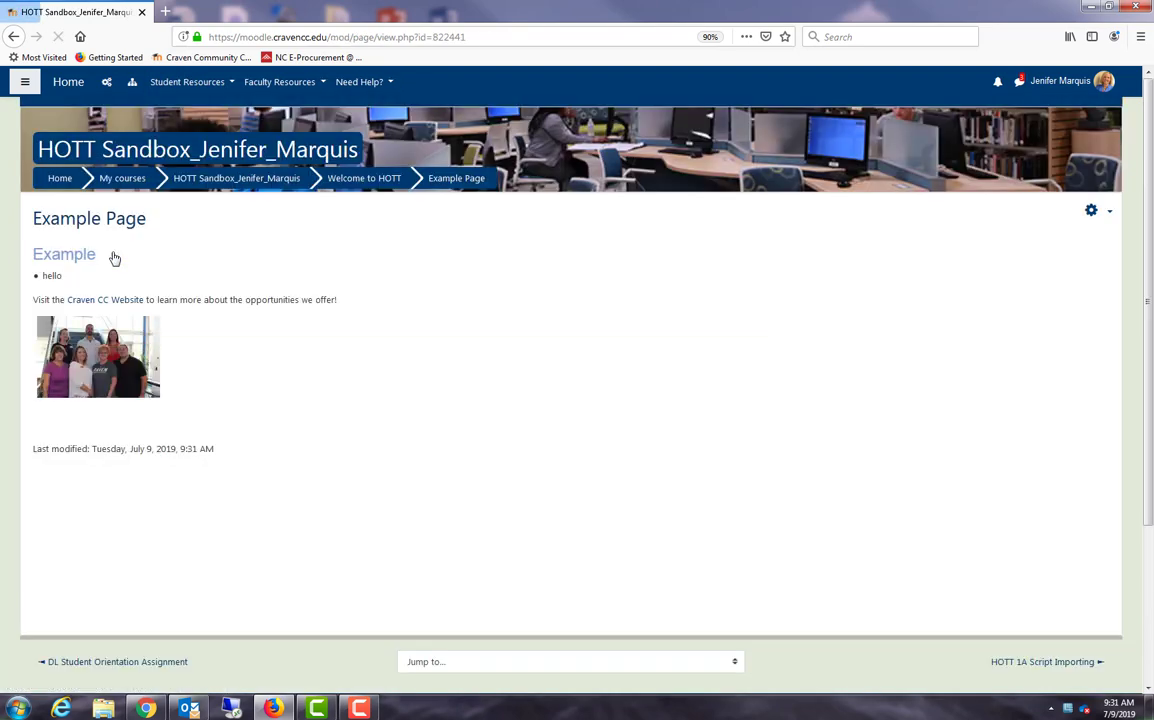
{"action": "left_click", "coordinate": [226, 184]}
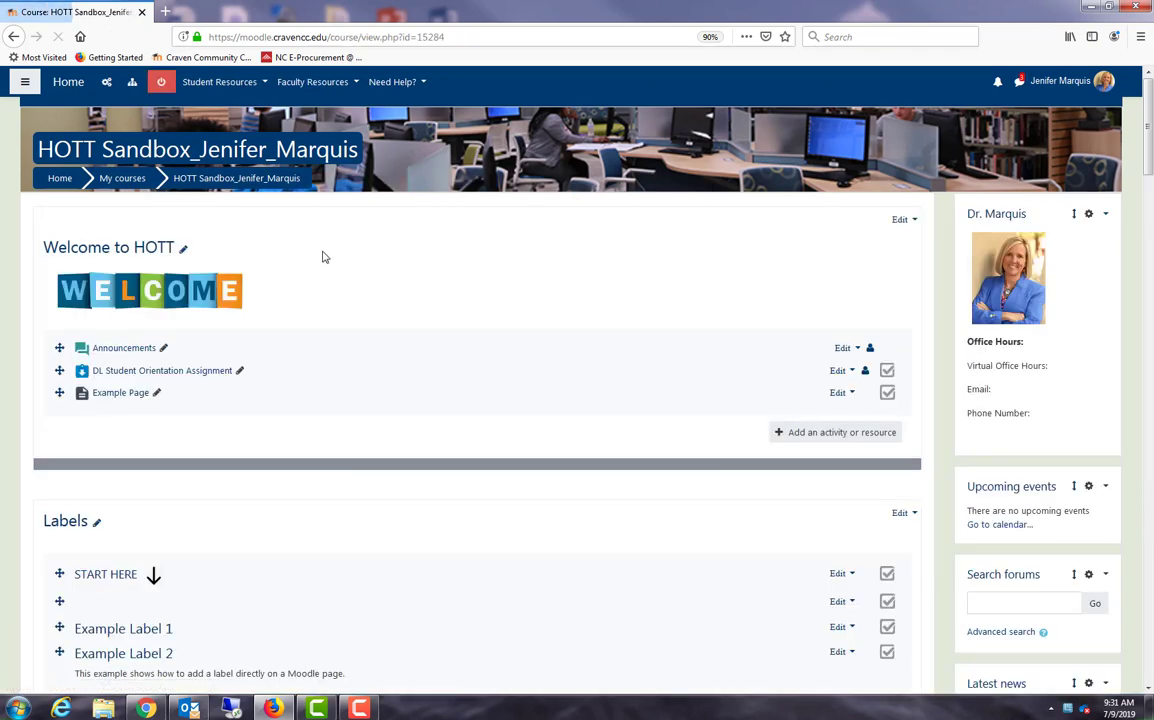